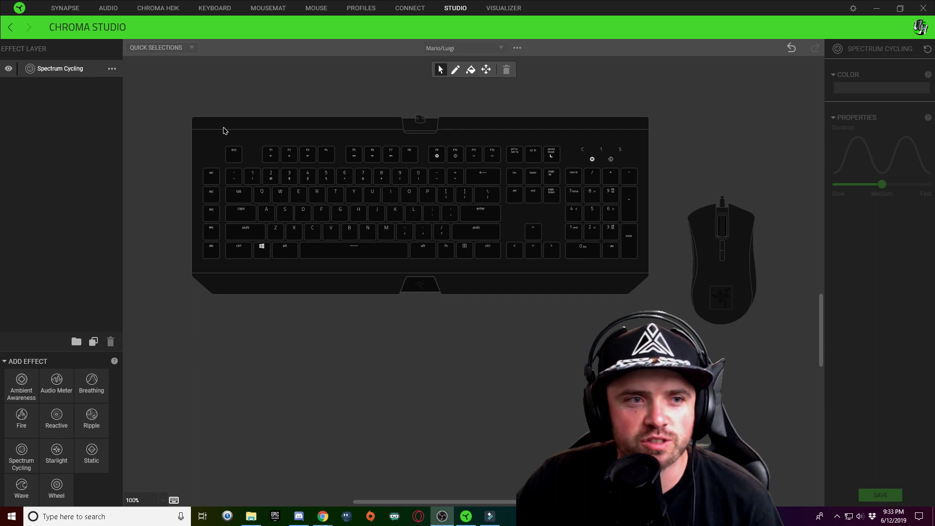
- Change the Spectrum Cycling layer to Static and color all keyboard and mouse lights white
{"action": "left_click", "coordinate": [112, 70]}
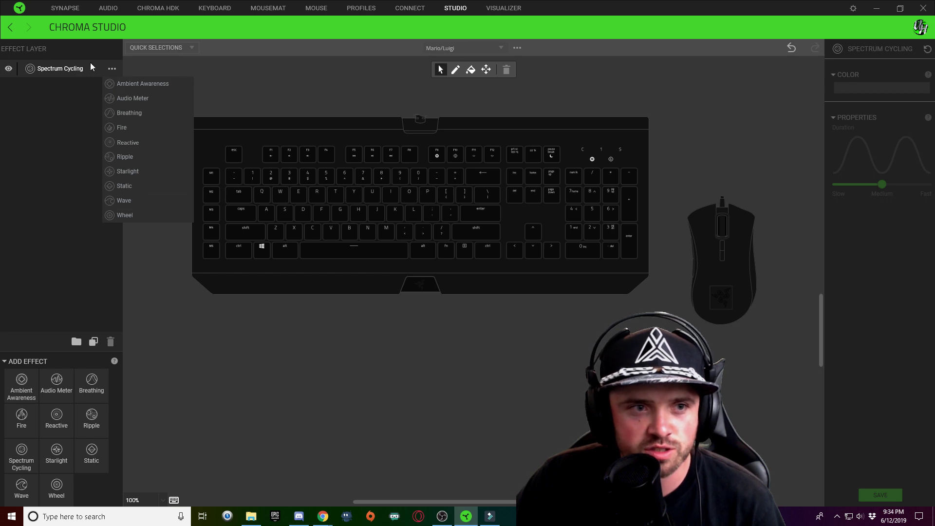
{"action": "left_click", "coordinate": [124, 186]}
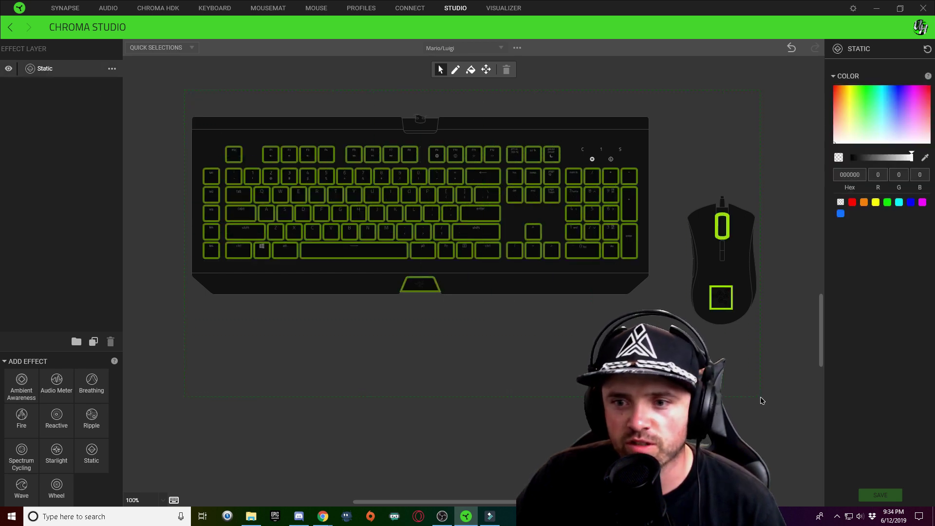
{"action": "left_click", "coordinate": [843, 142]}
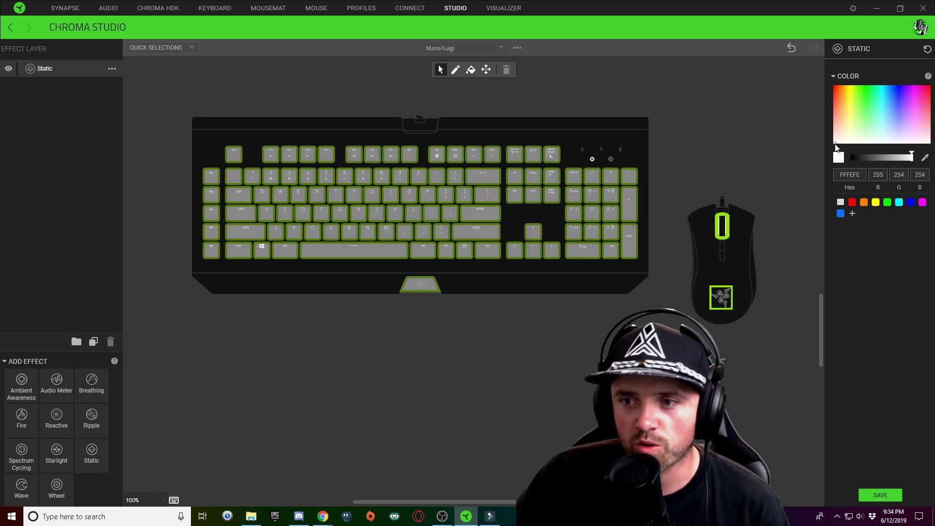
{"action": "left_click", "coordinate": [380, 380]}
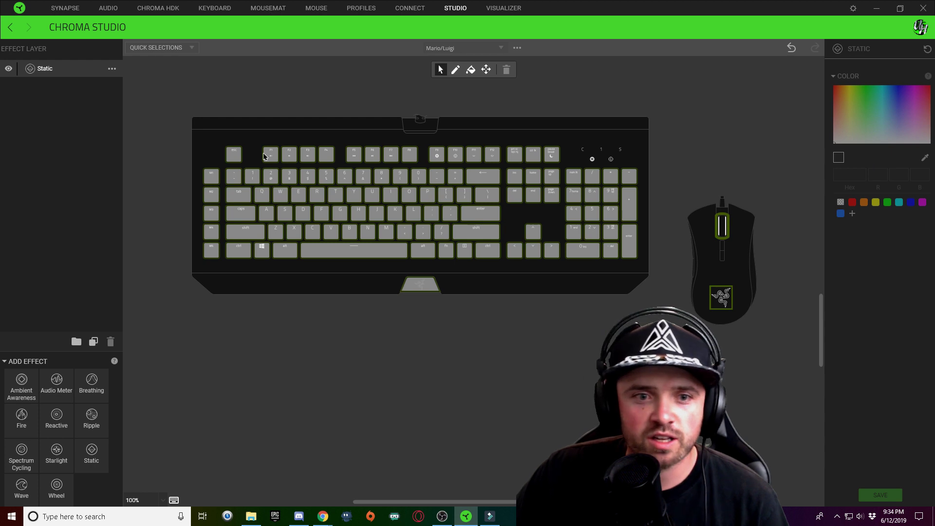
- Dim the Static layer on all keyboard and mouse lights to grey 808080
{"action": "left_click_drag", "start_coordinate": [180, 112], "coordinate": [738, 424]}
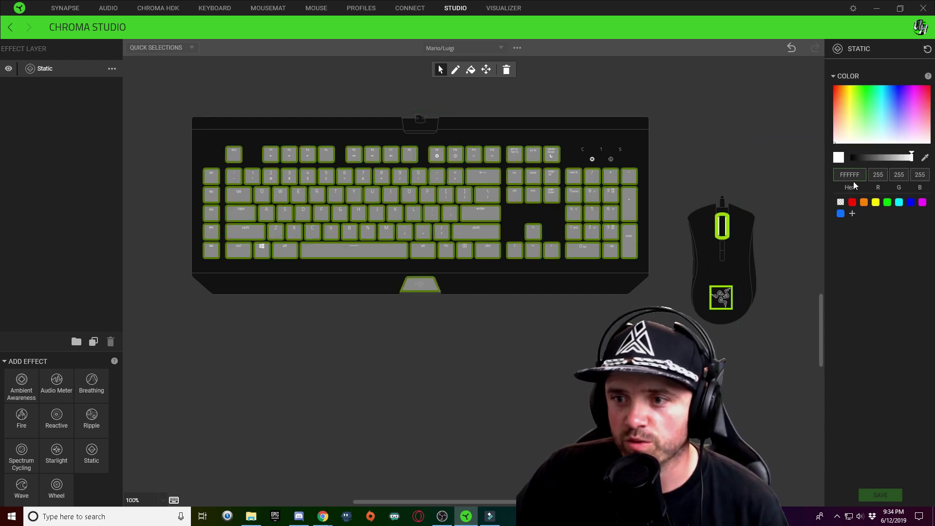
{"action": "left_click", "coordinate": [882, 157]}
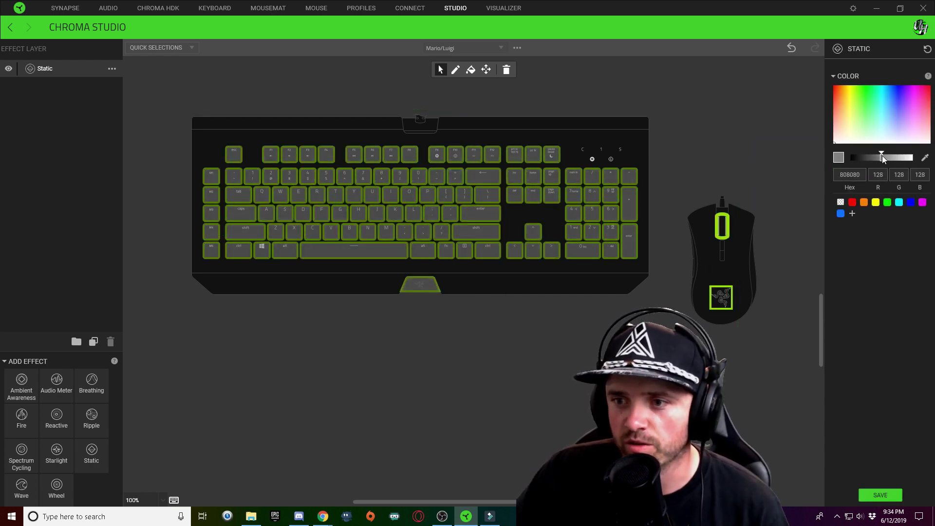
{"action": "left_click", "coordinate": [156, 104]}
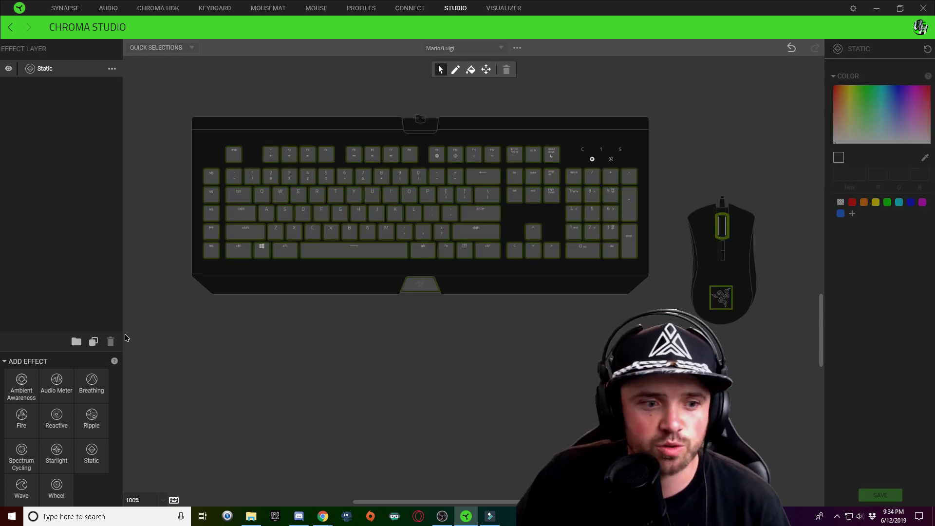
- Add an Audio Meter layer to all keyboard and mouse lights with a transparent-to-white gradient
{"action": "left_click", "coordinate": [53, 386]}
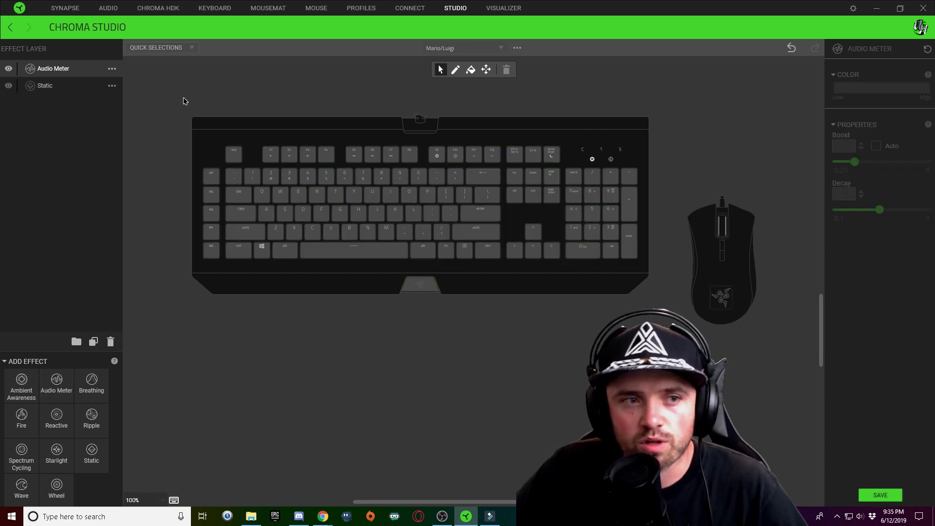
{"action": "left_click_drag", "start_coordinate": [171, 100], "coordinate": [797, 430]}
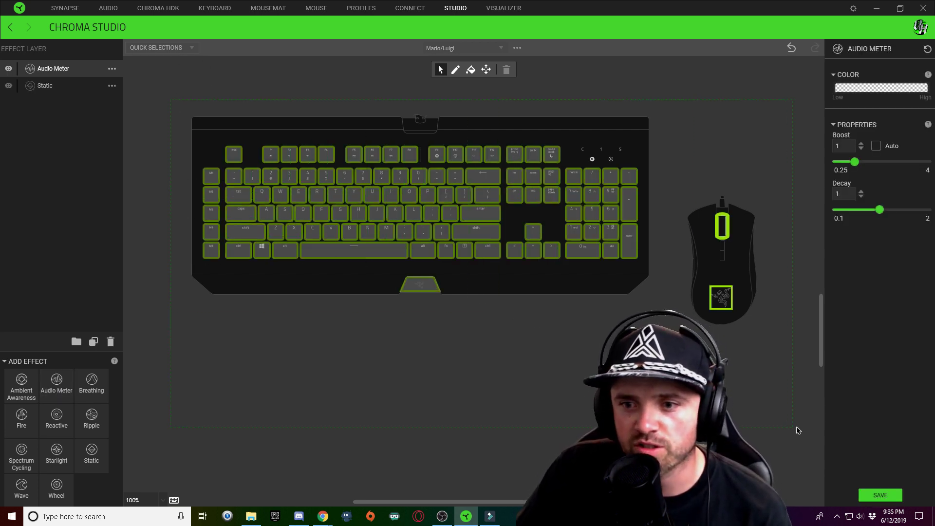
{"action": "left_click", "coordinate": [856, 89]}
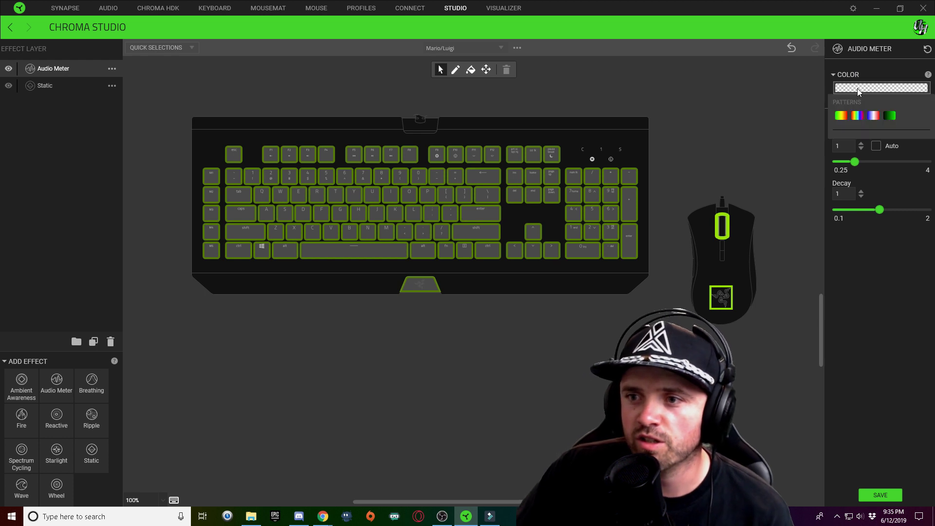
{"action": "left_click", "coordinate": [889, 116]}
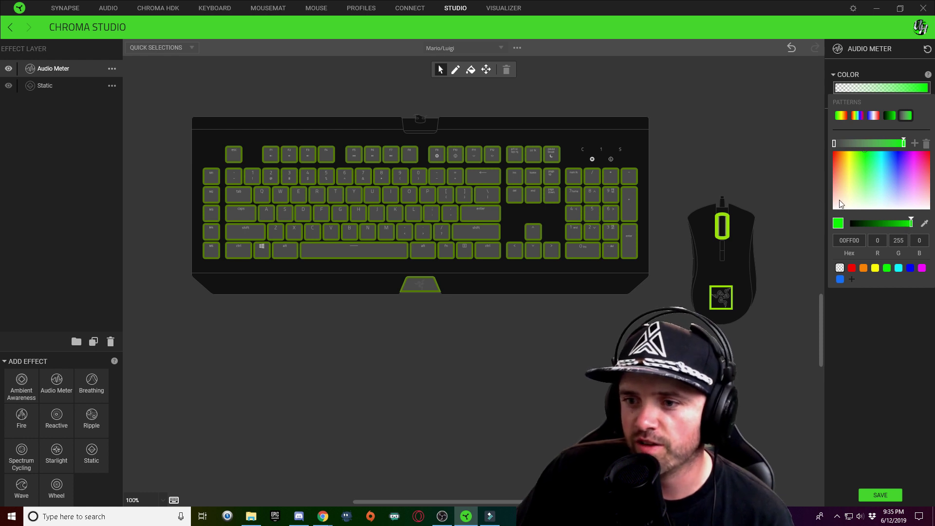
{"action": "left_click", "coordinate": [897, 316]}
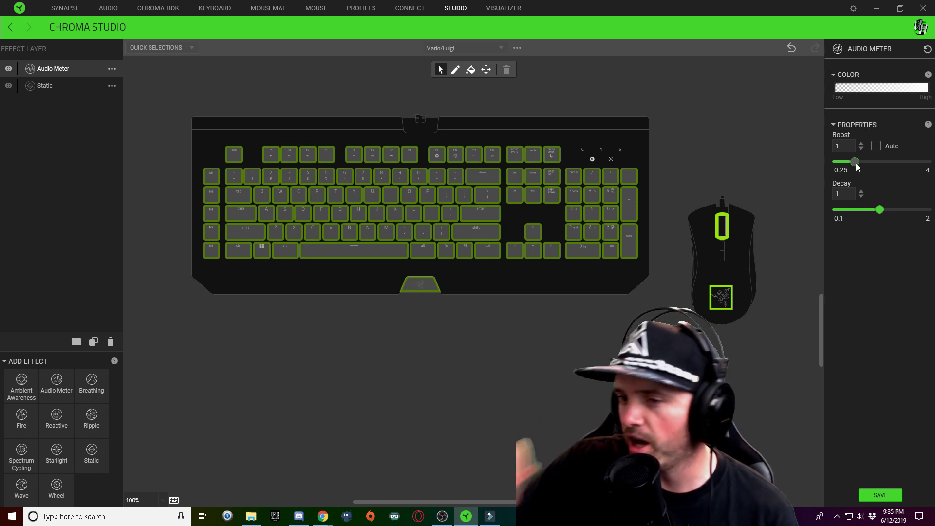
- Set the Audio Meter's boost to 0.25 with Auto enabled and its decay to 0.1
{"action": "left_click_drag", "start_coordinate": [855, 162], "coordinate": [838, 163]}
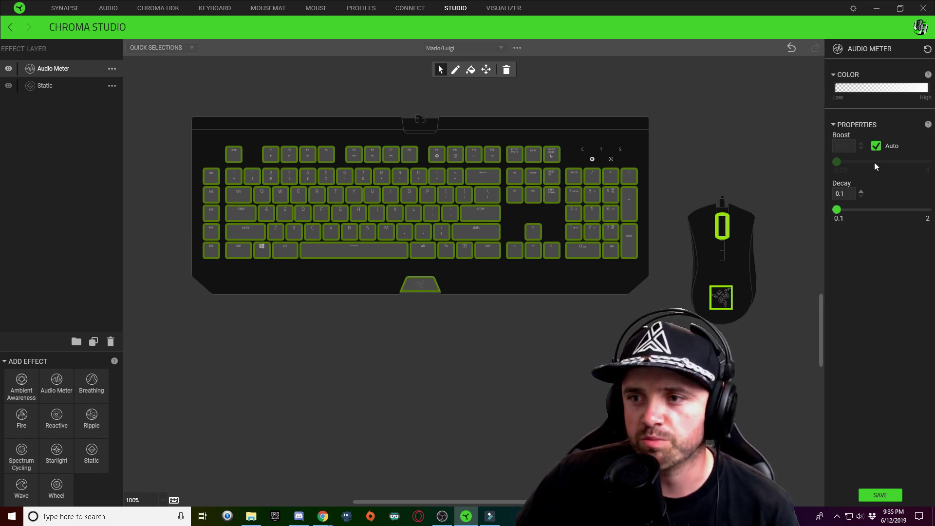
{"action": "left_click", "coordinate": [660, 88]}
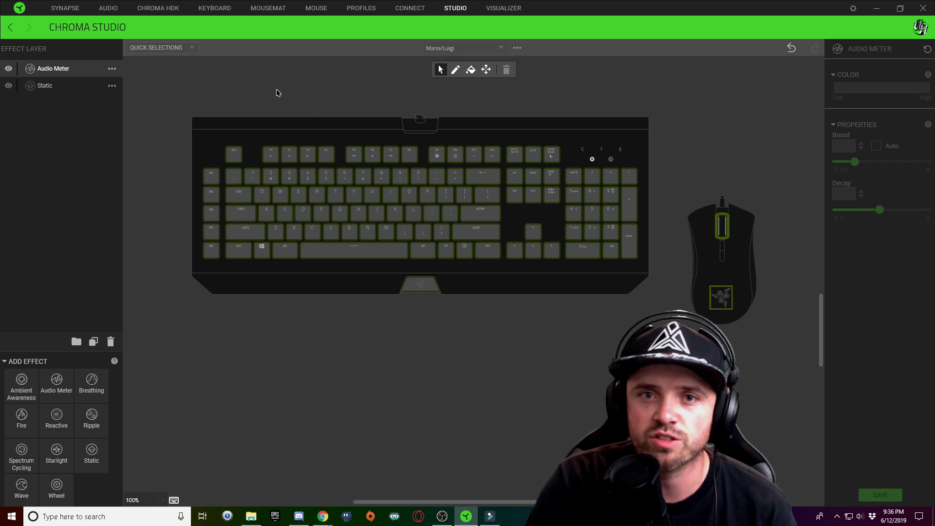
- Add a Wave layer to all keyboard and mouse lights using the black, yellow and green preset pattern
{"action": "left_click", "coordinate": [21, 486]}
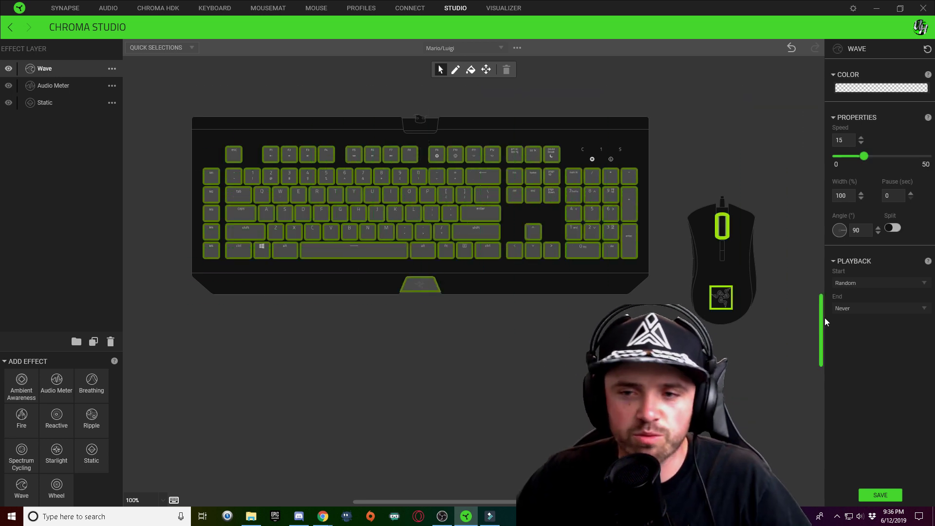
{"action": "left_click", "coordinate": [870, 88]}
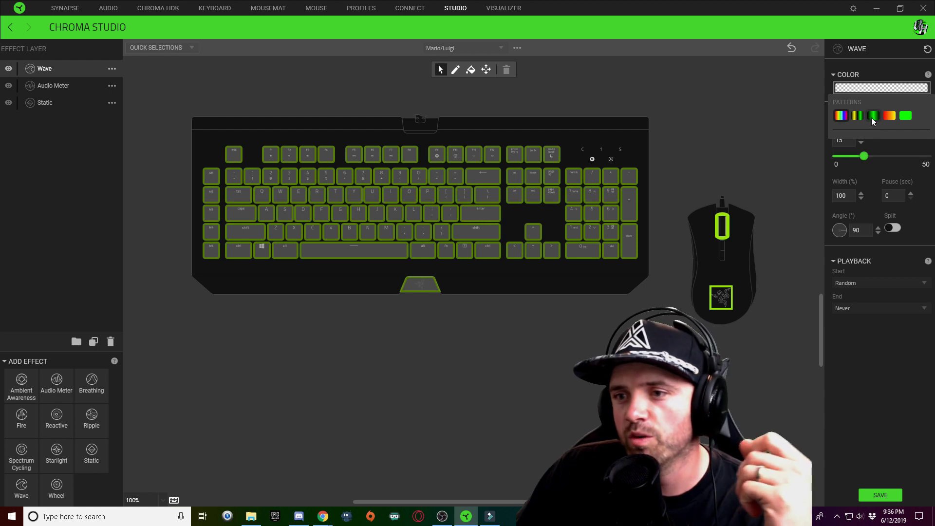
{"action": "left_click", "coordinate": [857, 117]}
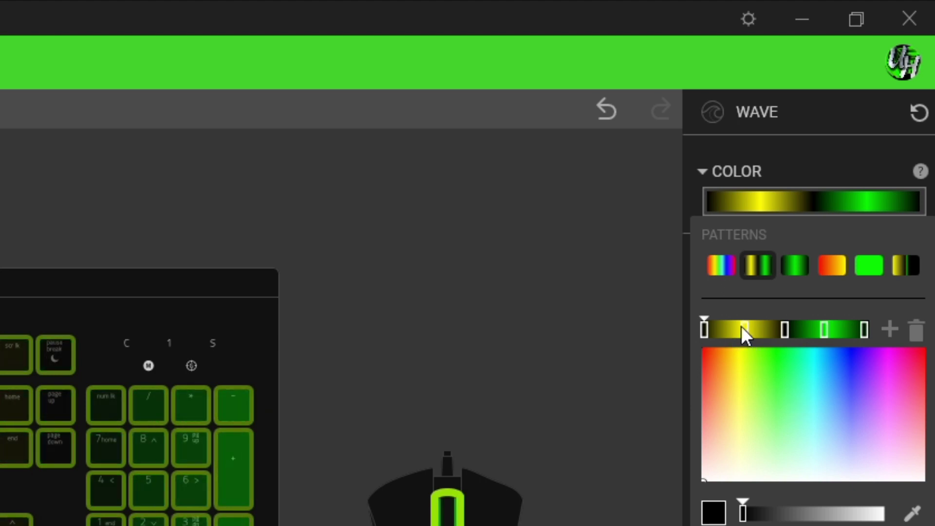
- Move the Wave gradient's yellow stop next to its start and the green and last black stops next to the middle black stop
{"action": "left_click_drag", "start_coordinate": [746, 330], "coordinate": [704, 336]}
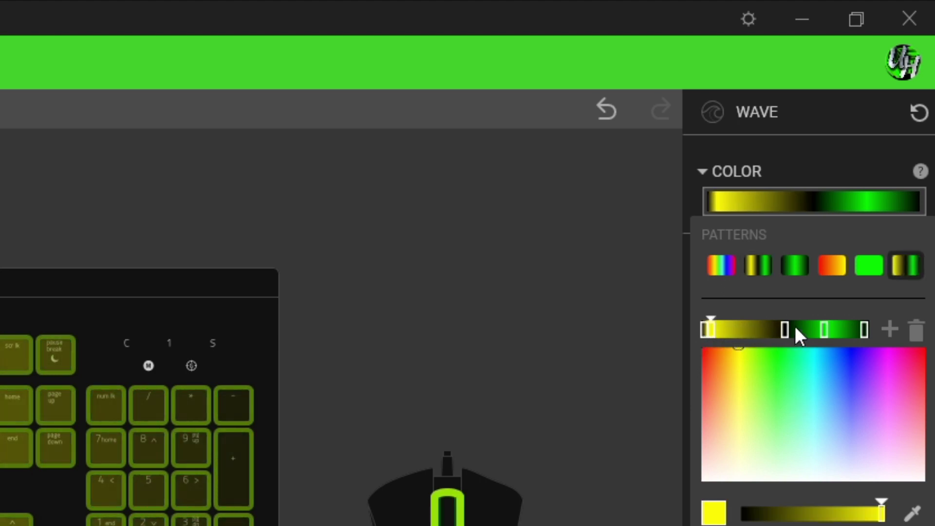
{"action": "left_click", "coordinate": [823, 331]}
{"action": "left_click_drag", "start_coordinate": [823, 331], "coordinate": [787, 331]}
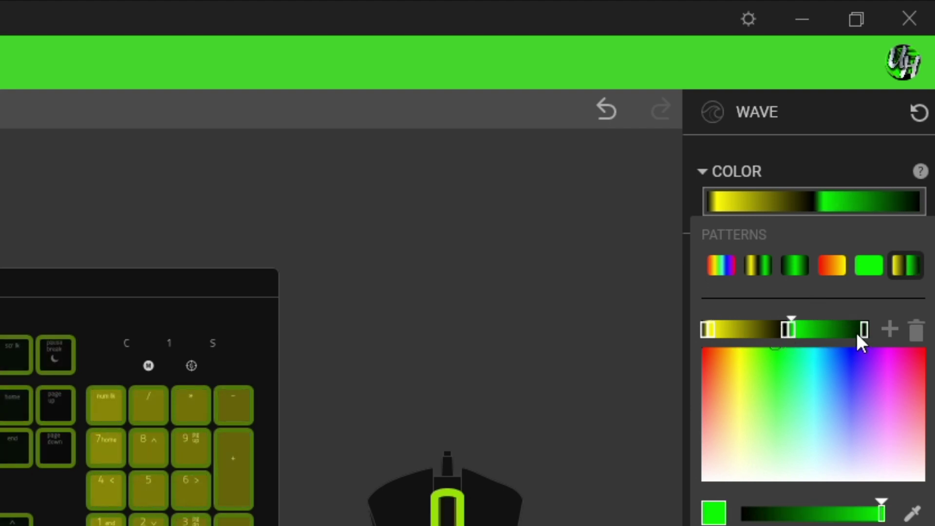
{"action": "left_click_drag", "start_coordinate": [863, 330], "coordinate": [791, 329]}
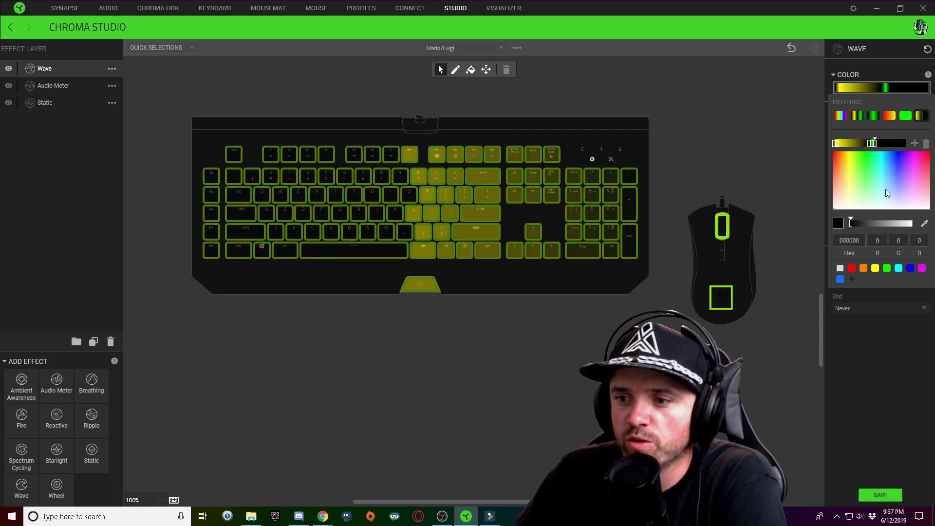
- Recolor the Wave gradient's last stop green, and the yellow and middle black stops red FF0000
{"action": "left_click", "coordinate": [886, 268]}
{"action": "left_click", "coordinate": [836, 144]}
{"action": "left_click", "coordinate": [852, 268]}
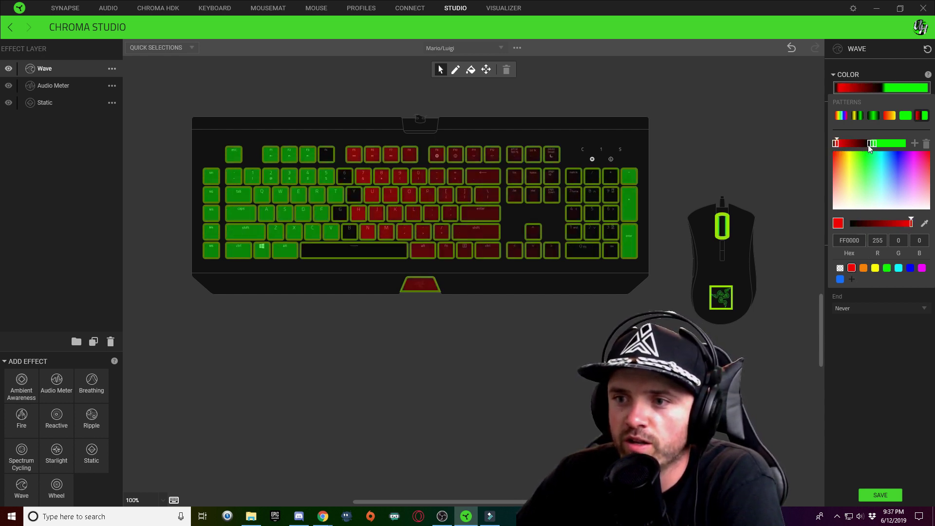
{"action": "left_click", "coordinate": [868, 144]}
{"action": "left_click", "coordinate": [887, 144]}
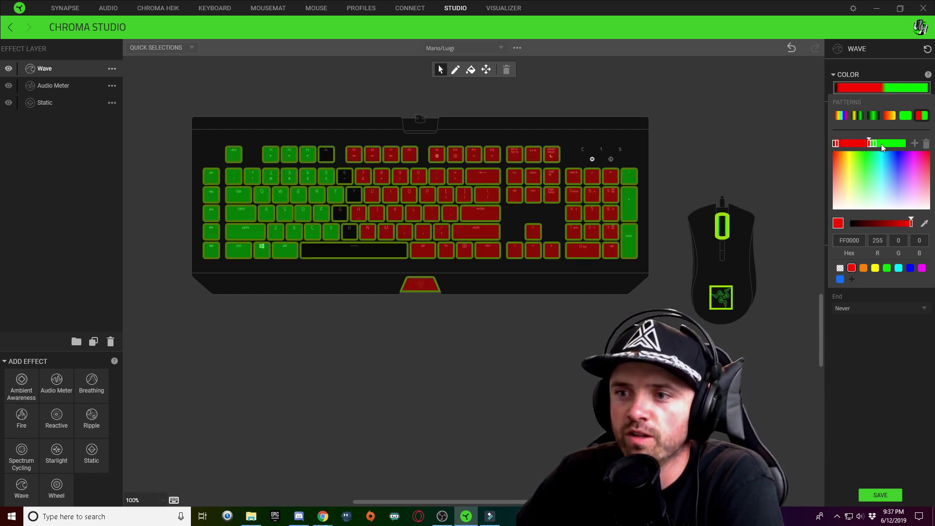
- Set the Wave gradient's first stop and the green stop at the red-green boundary to near-black 010000
{"action": "left_click", "coordinate": [846, 240]}
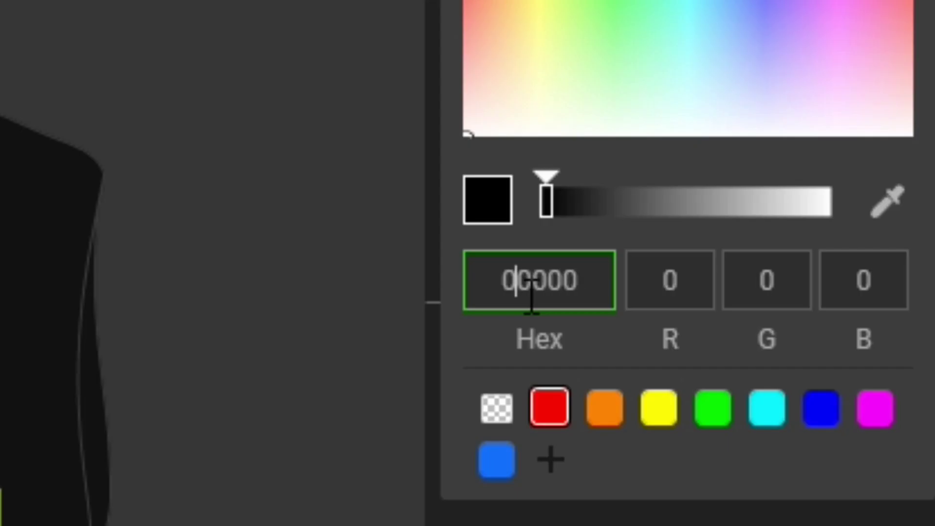
{"action": "type", "text": "1"}
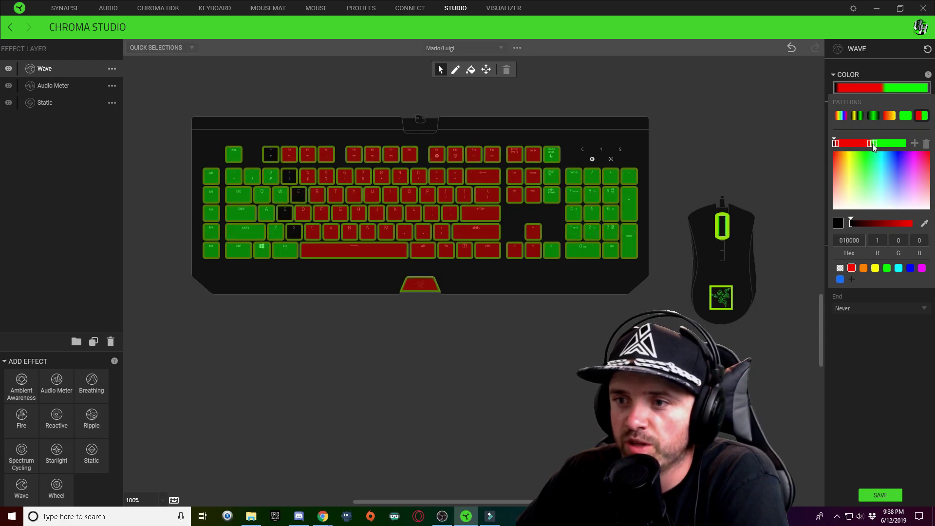
{"action": "left_click", "coordinate": [872, 144]}
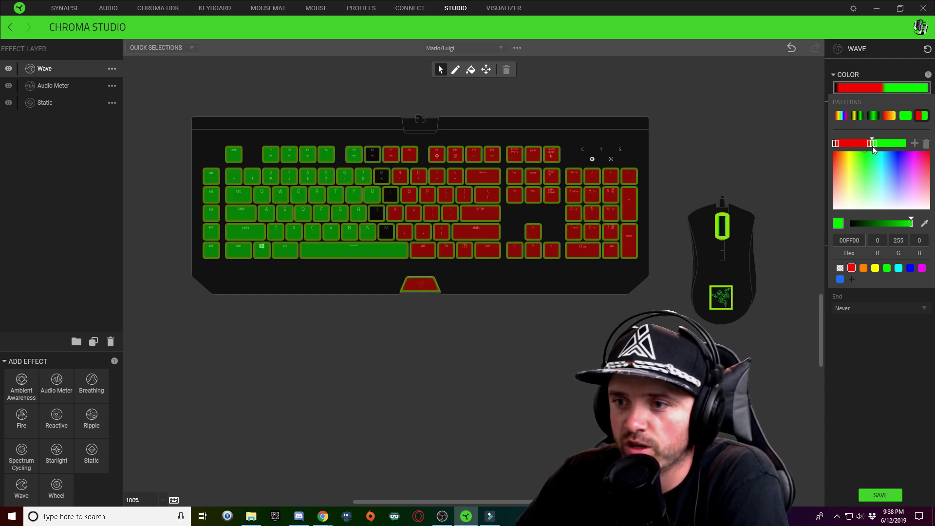
{"action": "double_click", "coordinate": [849, 240]}
{"action": "type", "text": "0"}
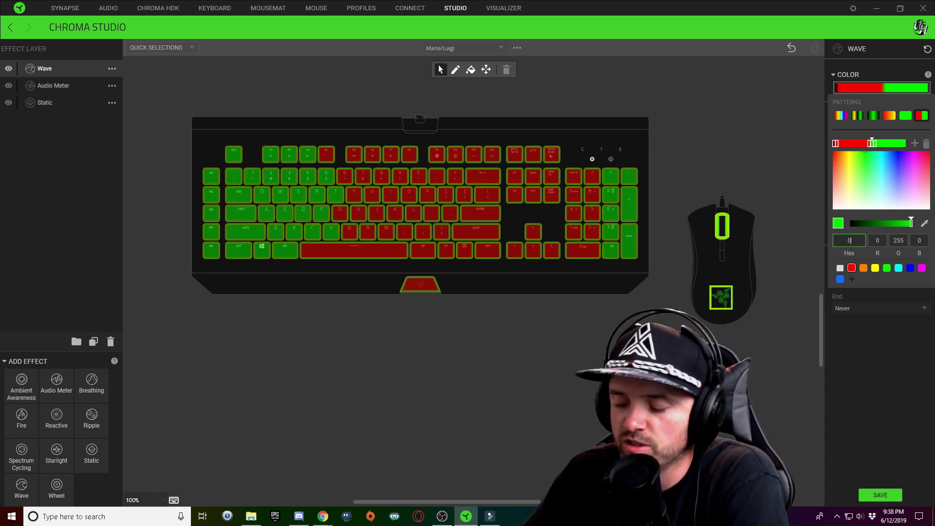
{"action": "type", "text": "10000"}
{"action": "key", "text": "Return"}
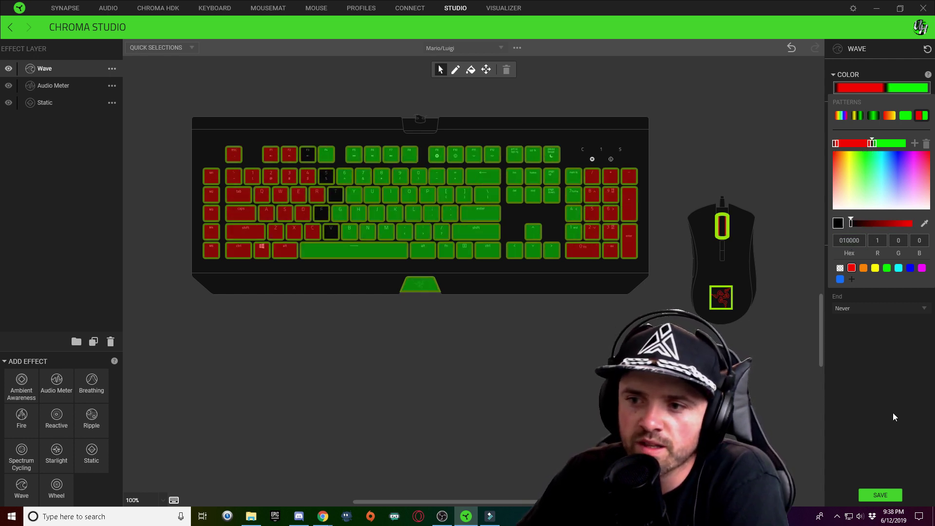
{"action": "left_click", "coordinate": [890, 351]}
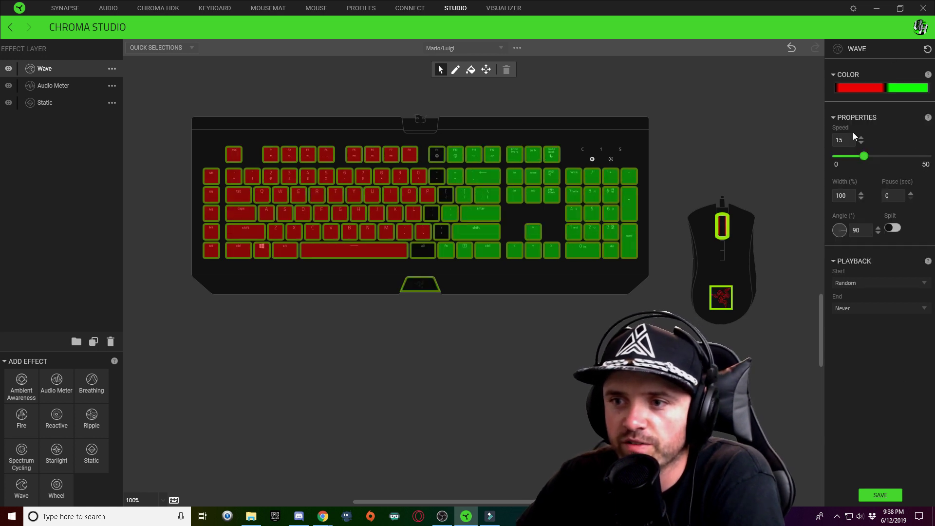
- Set the Wave's angle to 270°, width to 300% and speed to 8, and save the effect
{"action": "left_click_drag", "start_coordinate": [844, 231], "coordinate": [795, 230]}
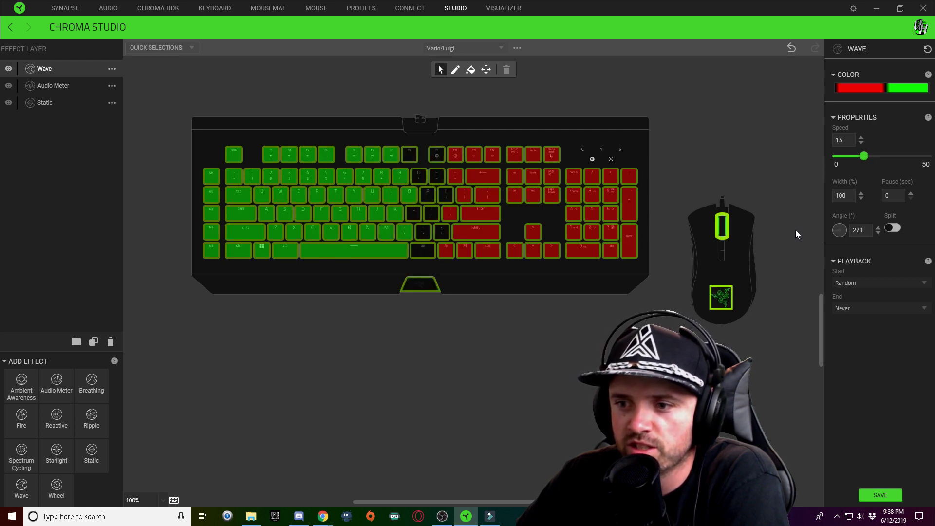
{"action": "double_click", "coordinate": [852, 195]}
{"action": "type", "text": "300"}
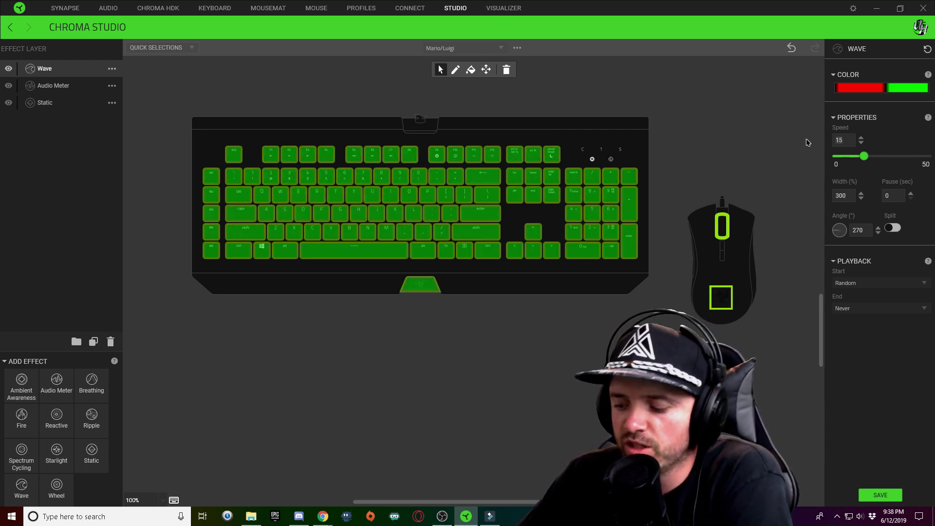
{"action": "type", "text": "8"}
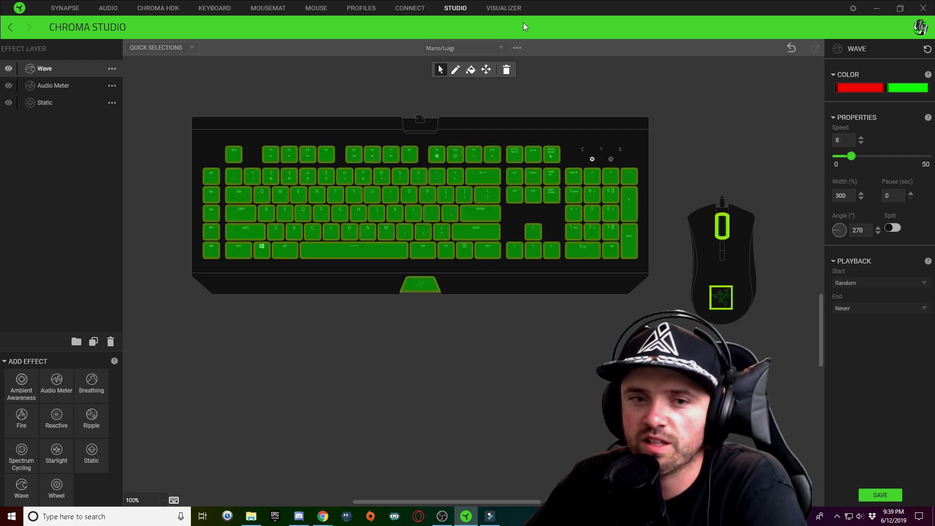
{"action": "left_click", "coordinate": [885, 496]}
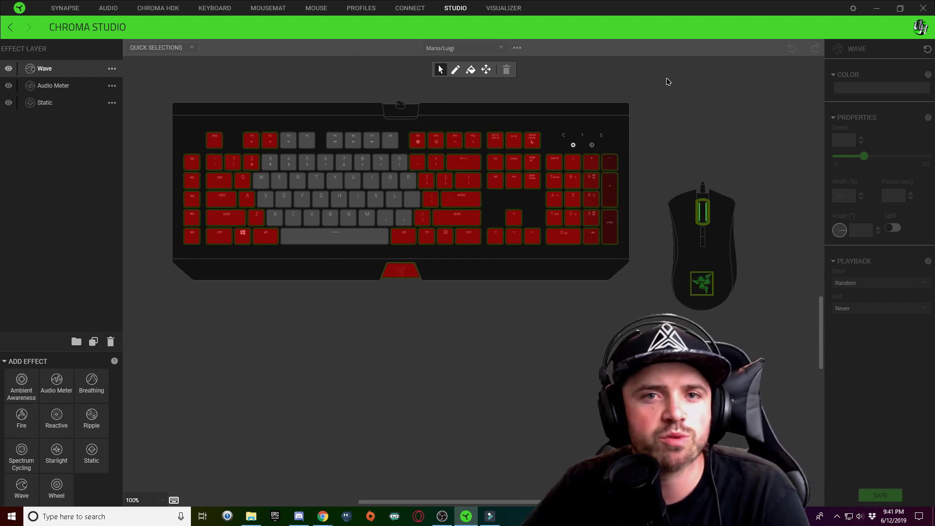
- Inspect which effect layers are applied to the [ key
{"action": "right_click", "coordinate": [429, 187]}
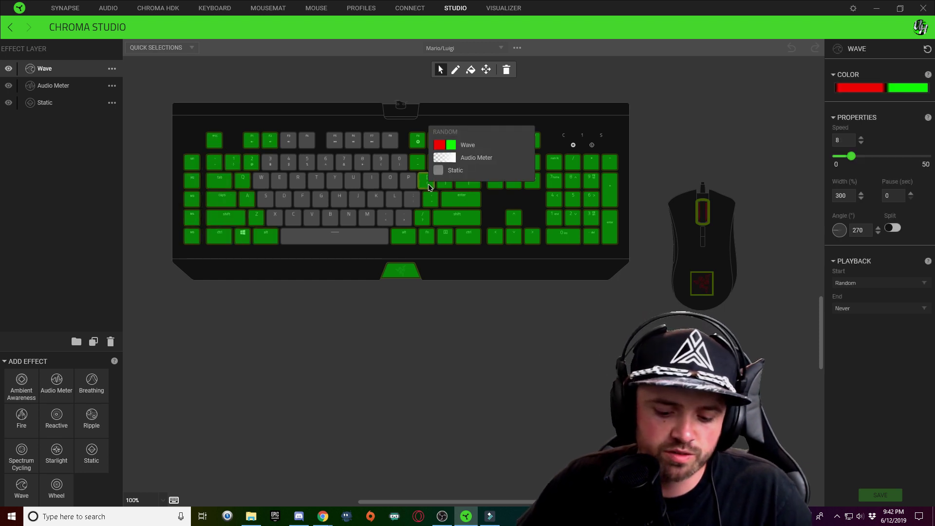
{"action": "left_click", "coordinate": [427, 97]}
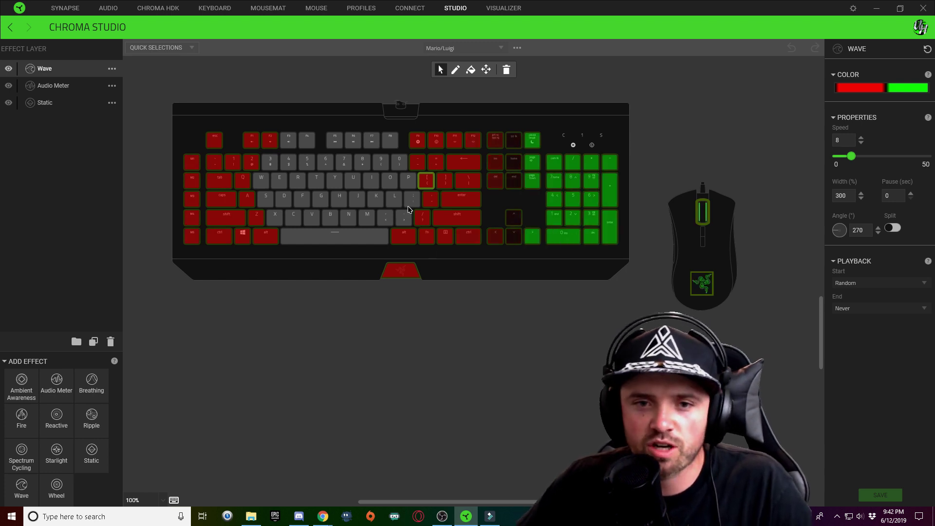
{"action": "left_click", "coordinate": [391, 107]}
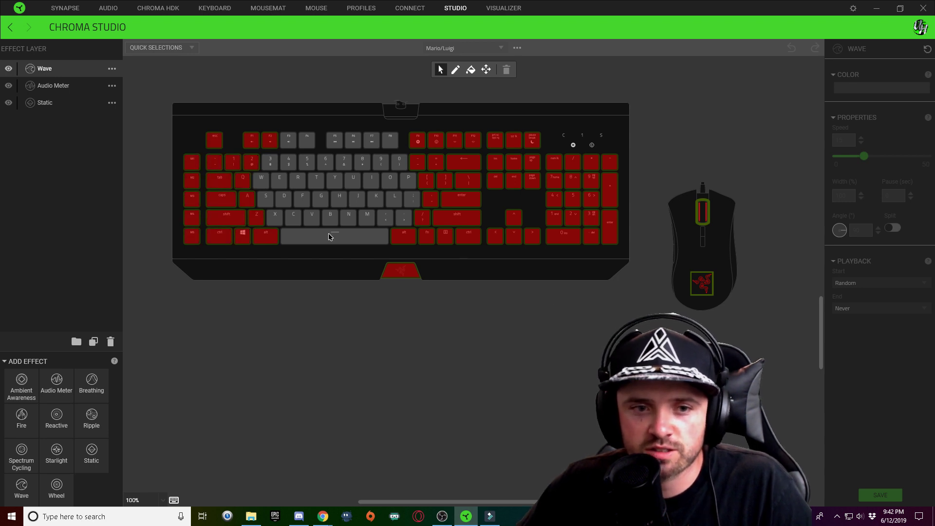
- Make the Wave's green section transparent on the M-shaped key group C, F, T, 6, Y, H, U, 8, I, K and comma, and save the effect
{"action": "left_click", "coordinate": [294, 222]}
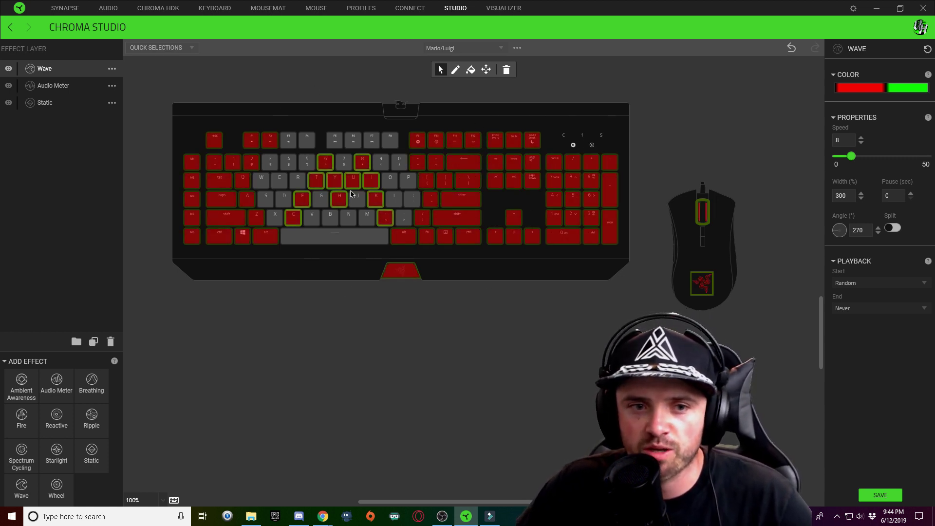
{"action": "left_click", "coordinate": [885, 90]}
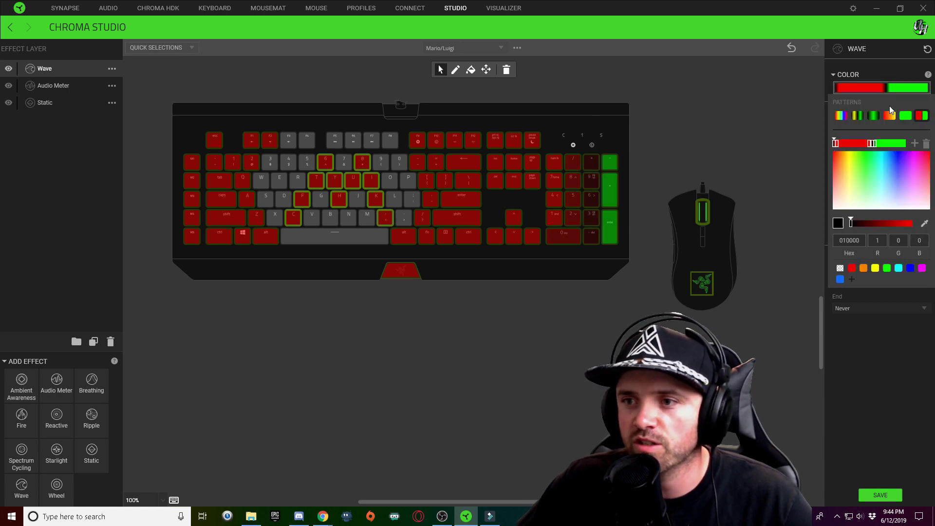
{"action": "left_click", "coordinate": [875, 144]}
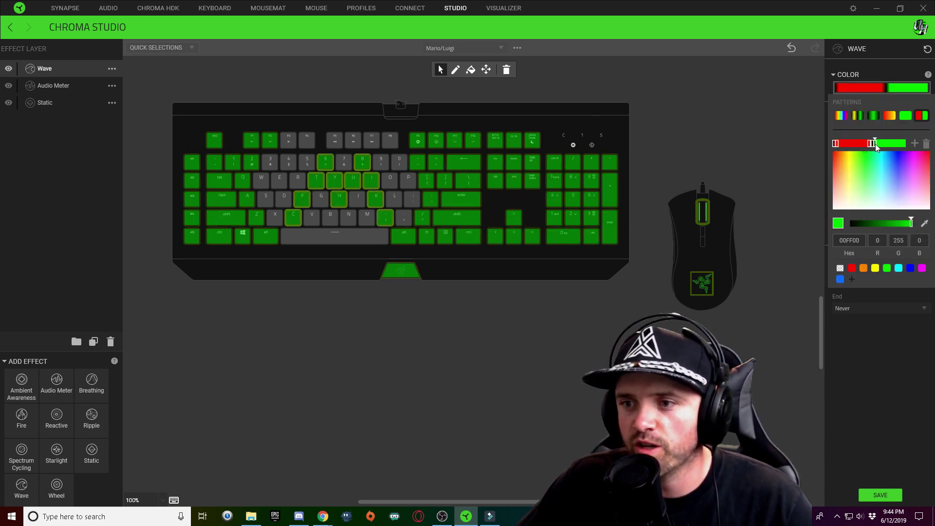
{"action": "left_click", "coordinate": [840, 268]}
{"action": "left_click", "coordinate": [881, 496]}
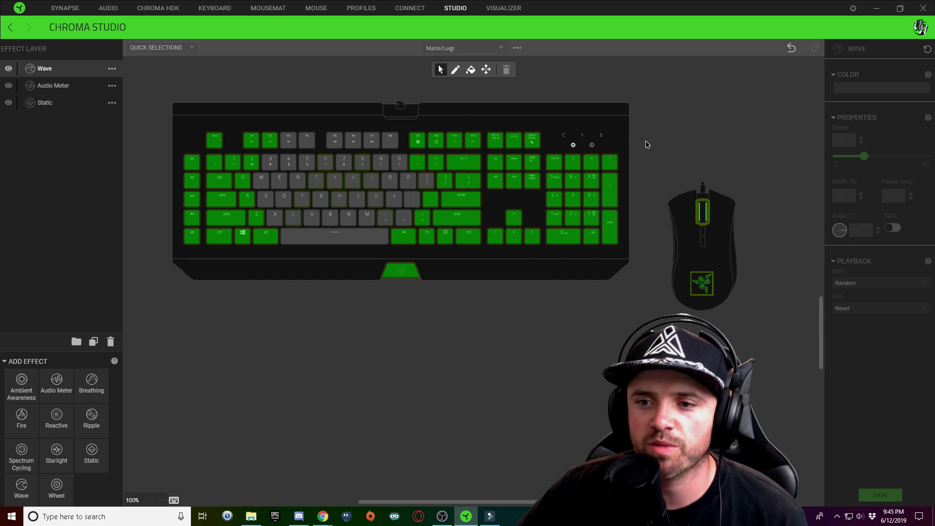
{"action": "left_click", "coordinate": [801, 386]}
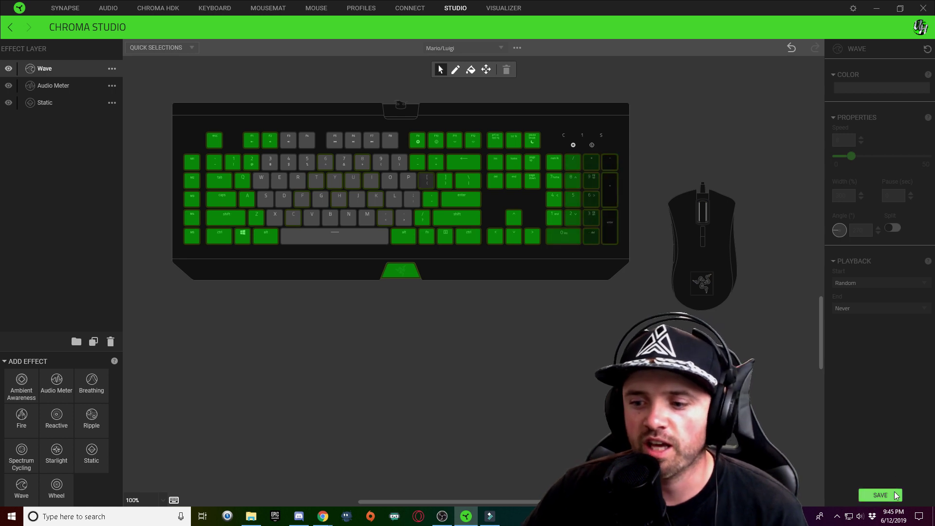
{"action": "left_click", "coordinate": [869, 496]}
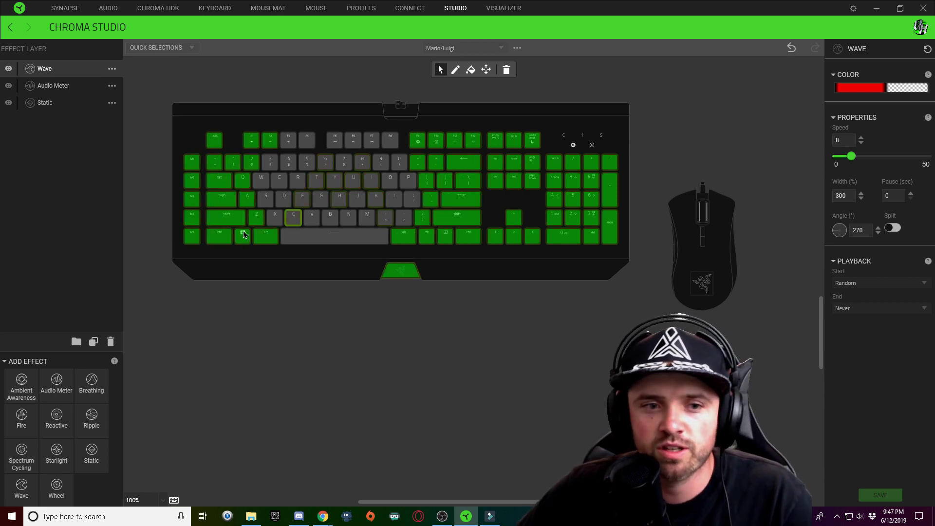
- Give the lowest macro key (M5) and the numpad Enter key the red-and-transparent version of the Wave
{"action": "left_click", "coordinate": [199, 241]}
{"action": "mouse_move", "coordinate": [196, 241]}
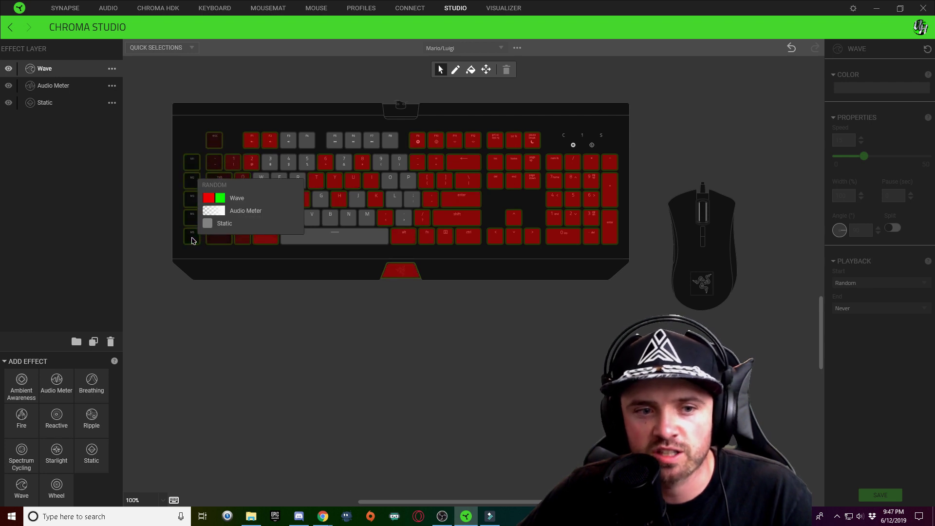
{"action": "left_click", "coordinate": [193, 239]}
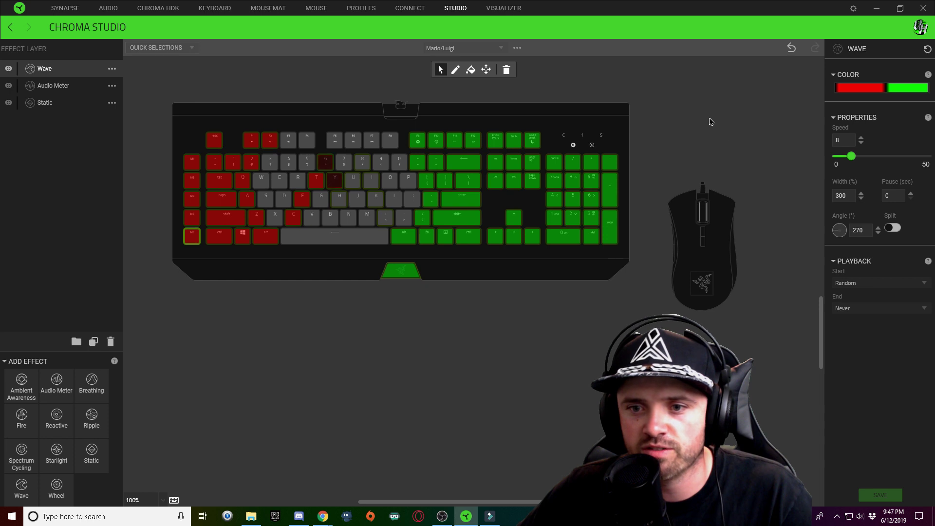
{"action": "left_click", "coordinate": [614, 239]}
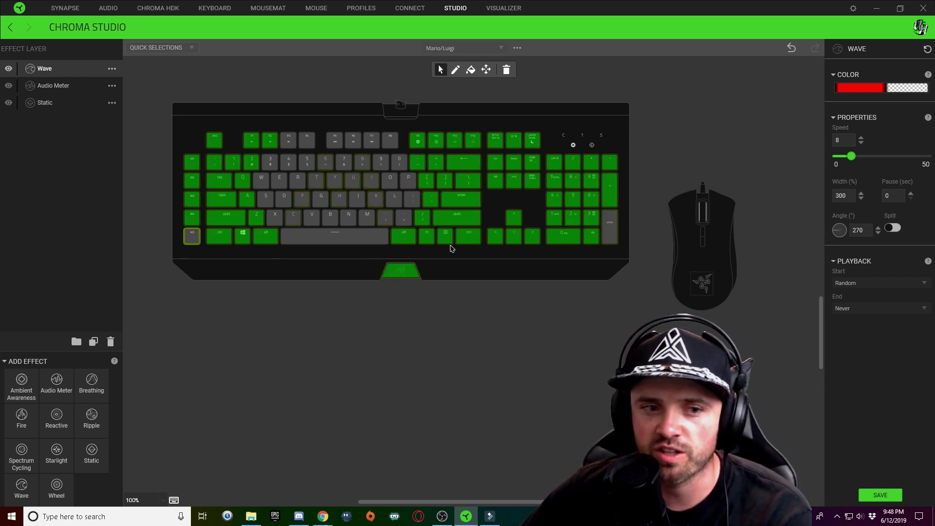
{"action": "left_click", "coordinate": [638, 202]}
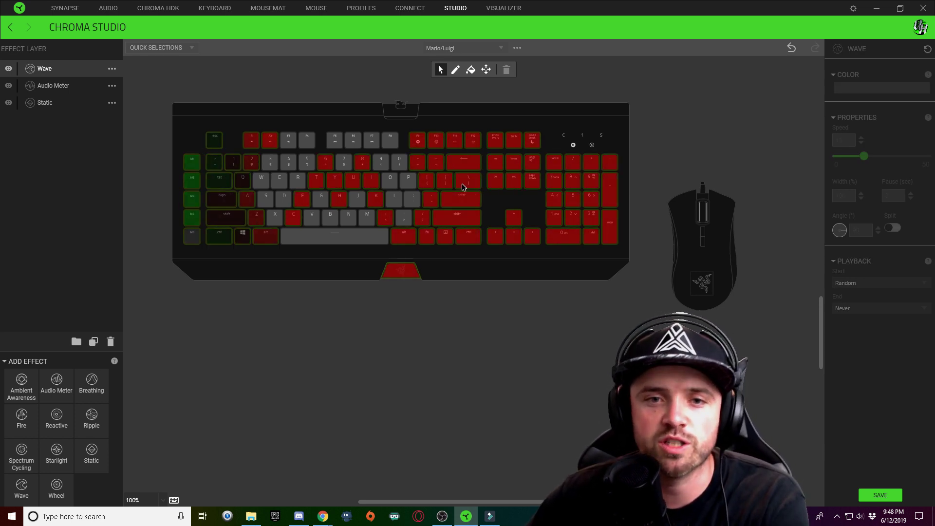
- Restore the full red-green Wave on the 6 and T keys of the L shape, matching the = key
{"action": "left_click", "coordinate": [325, 162]}
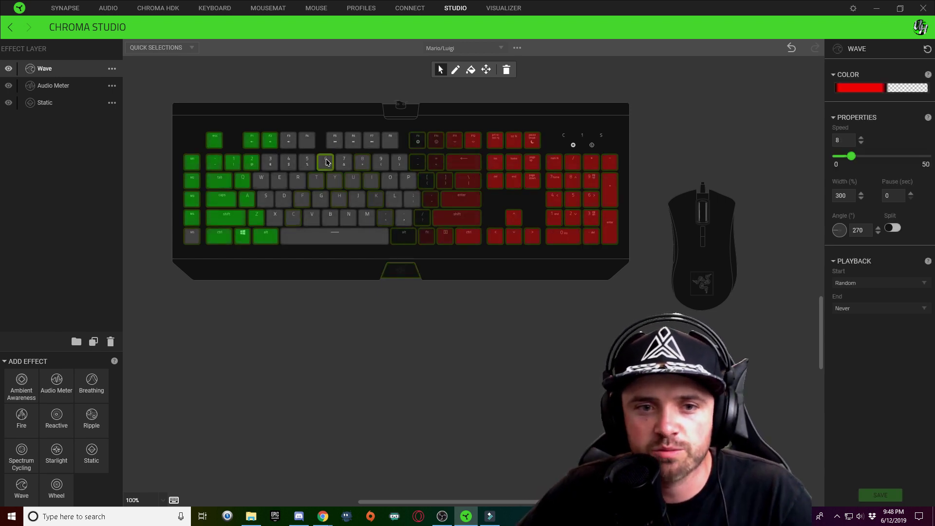
{"action": "left_click", "coordinate": [311, 217]}
{"action": "left_click", "coordinate": [330, 217]}
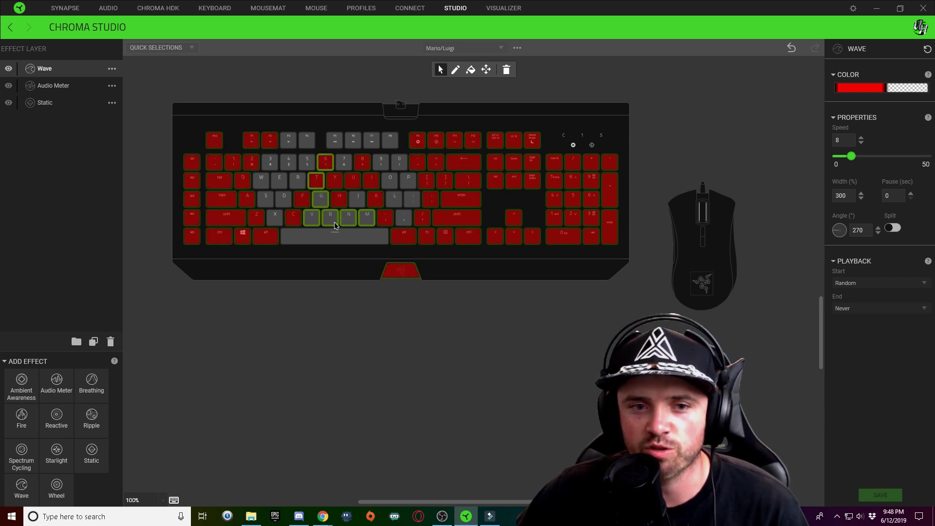
{"action": "left_click", "coordinate": [320, 180]}
{"action": "left_click", "coordinate": [326, 166], "text": "ctrl"}
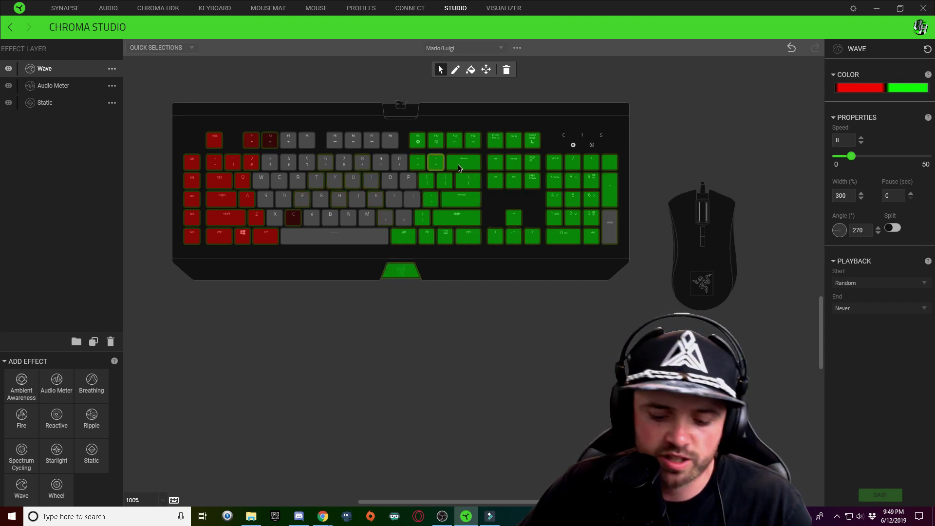
{"action": "right_click", "coordinate": [332, 165]}
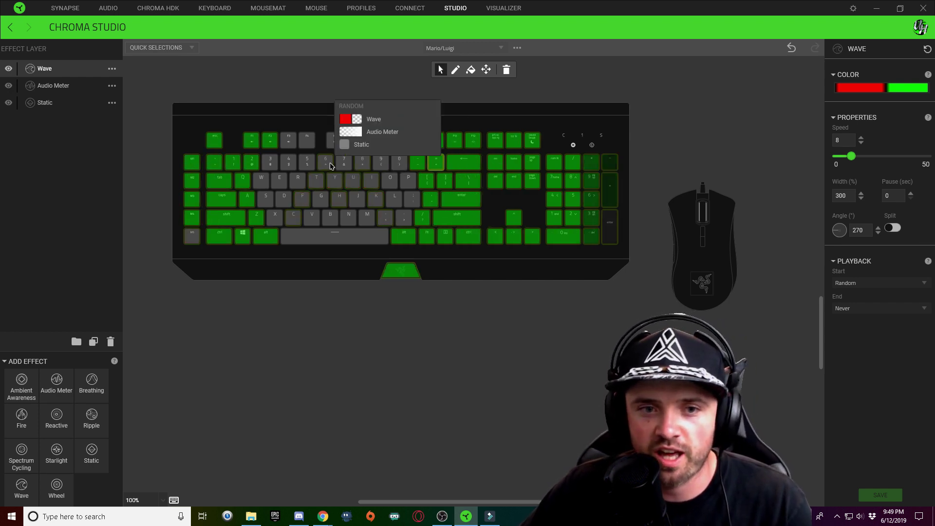
{"action": "left_click", "coordinate": [321, 182]}
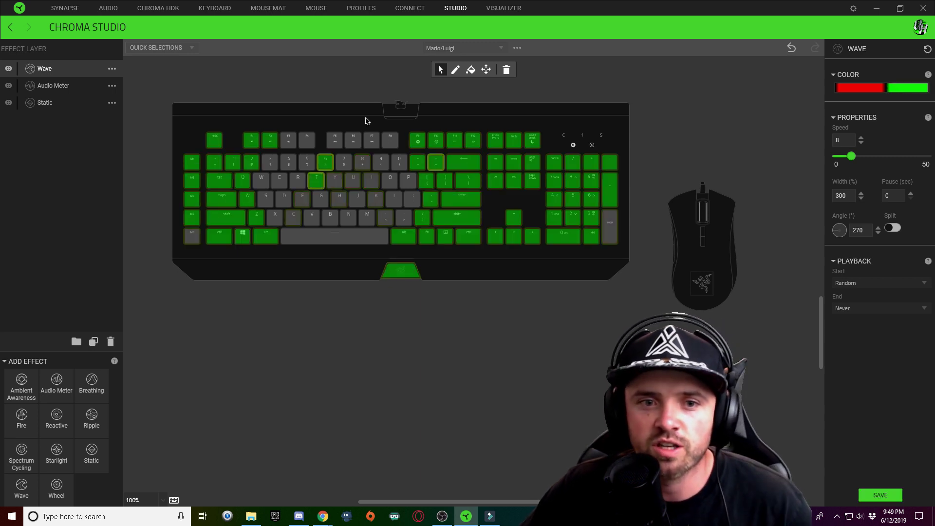
{"action": "left_click", "coordinate": [380, 92]}
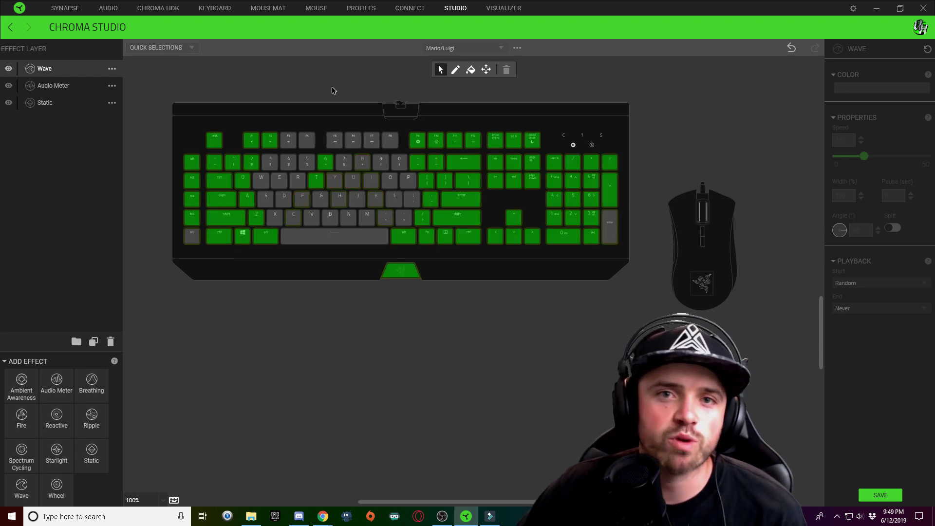
- Add the red-green Wave to the G, V, B, N and M keys with speed 8, width 300% and angle 270°, matching Backspace
{"action": "left_click", "coordinate": [458, 168]}
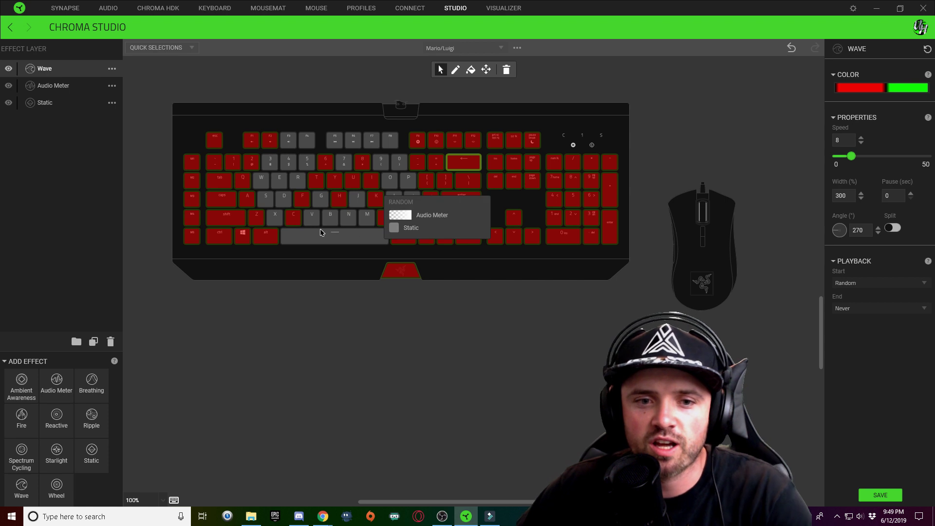
{"action": "left_click", "coordinate": [478, 98]}
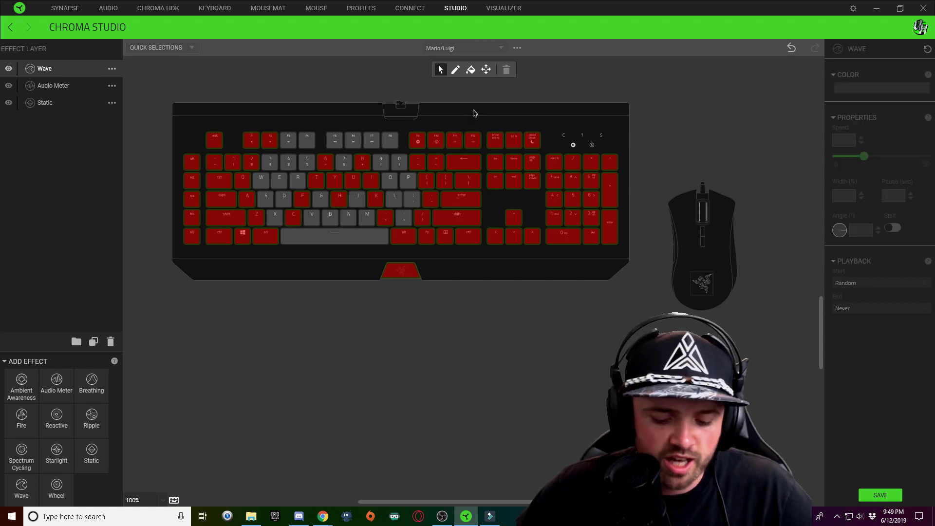
{"action": "left_click", "coordinate": [324, 203]}
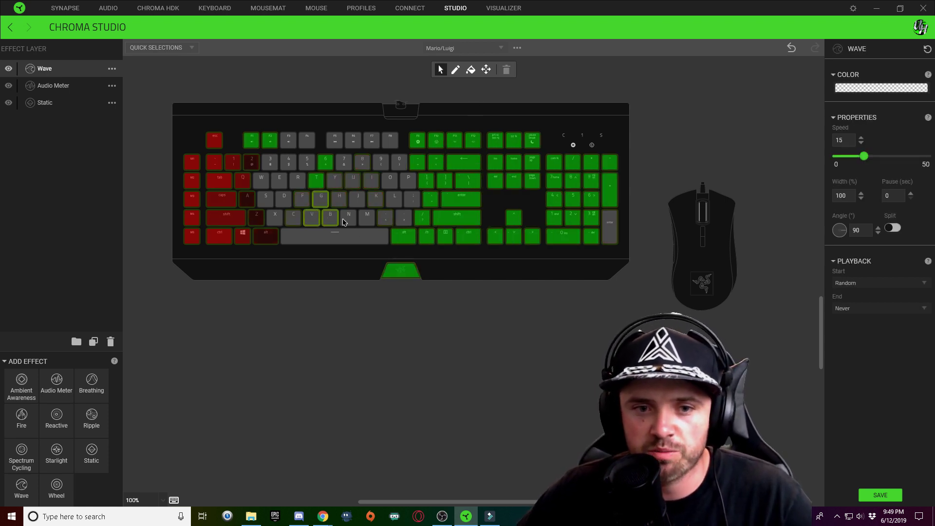
{"action": "left_click_drag", "start_coordinate": [343, 222], "coordinate": [366, 223]}
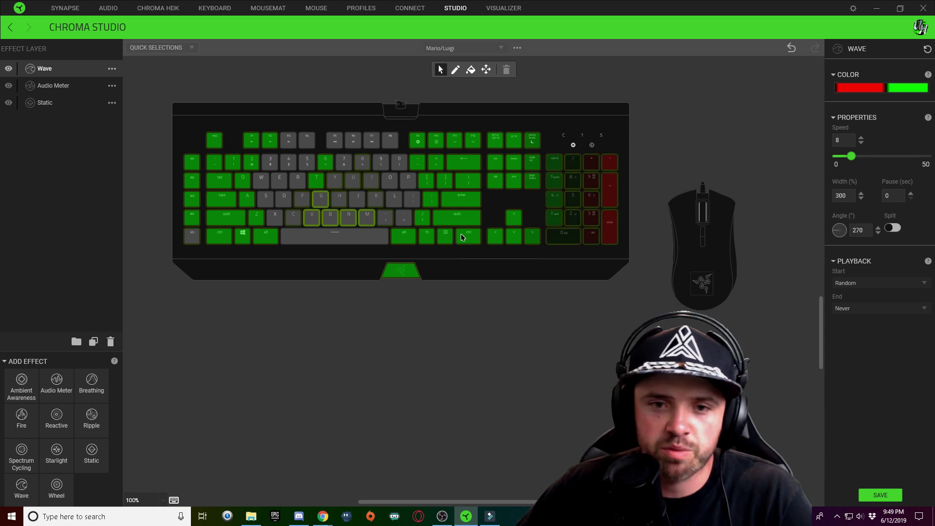
{"action": "left_click", "coordinate": [348, 211]}
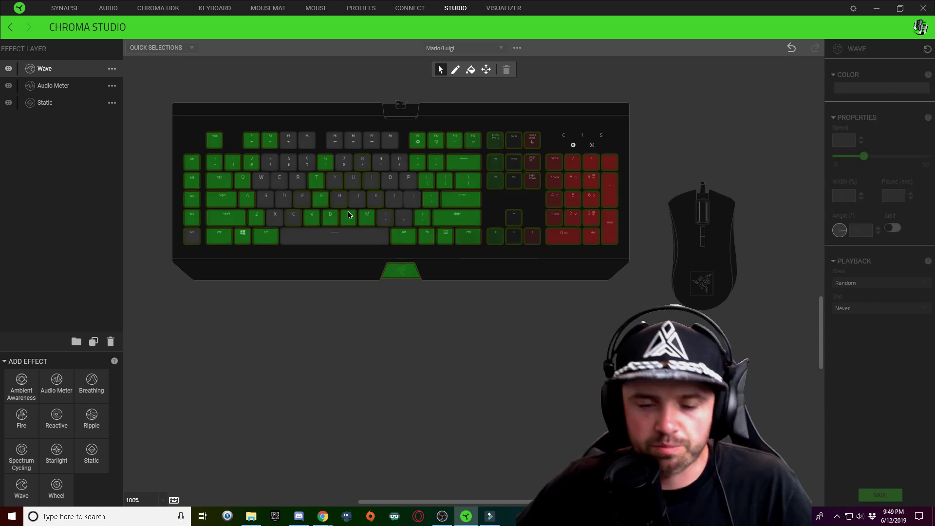
- Make the red section of the Wave gradient transparent on the G, V, B, N and M keys
{"action": "left_click", "coordinate": [321, 198]}
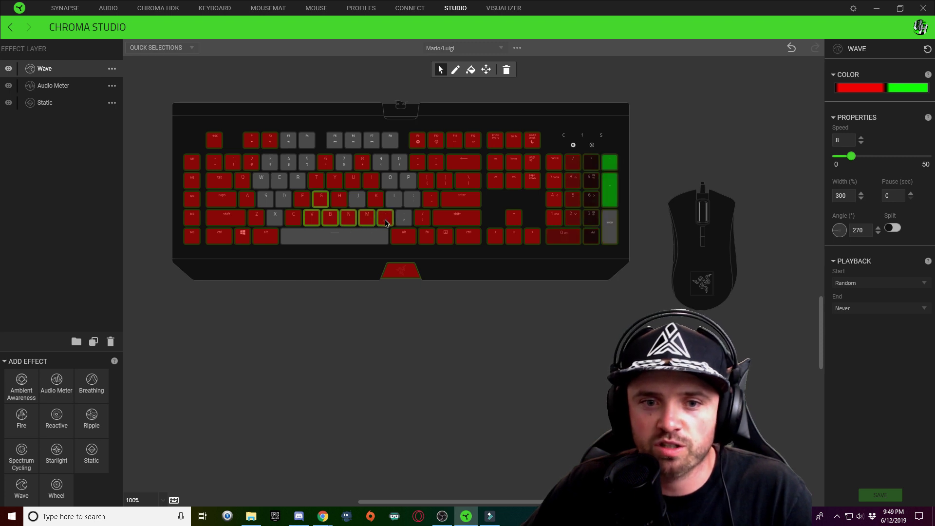
{"action": "left_click", "coordinate": [859, 88]}
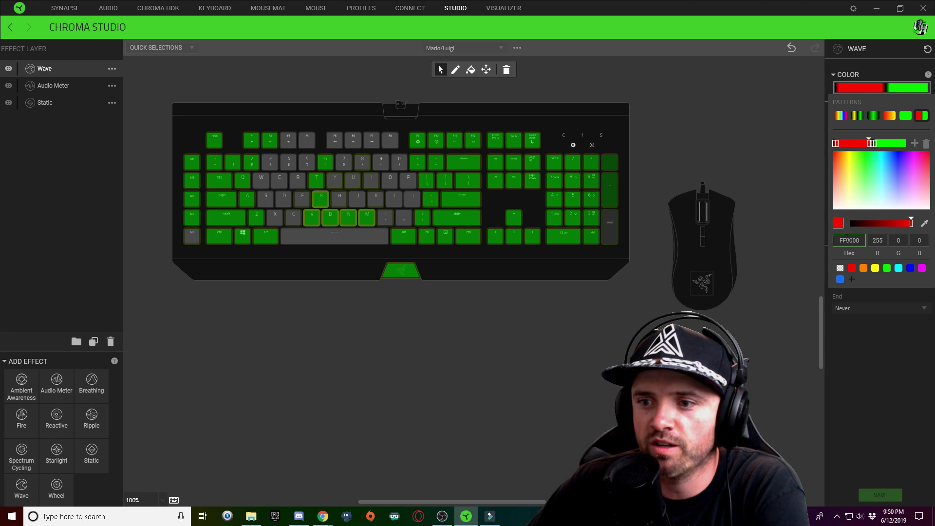
{"action": "left_click", "coordinate": [840, 268]}
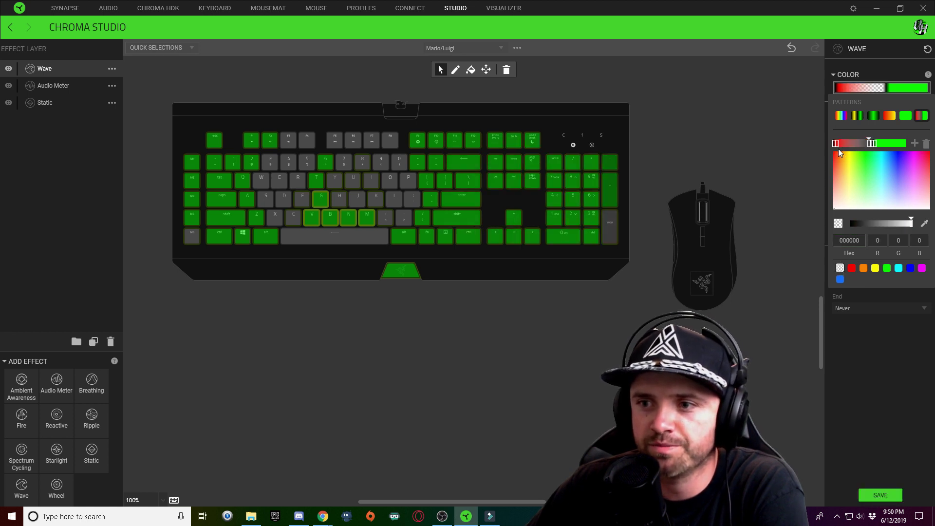
{"action": "left_click", "coordinate": [519, 268]}
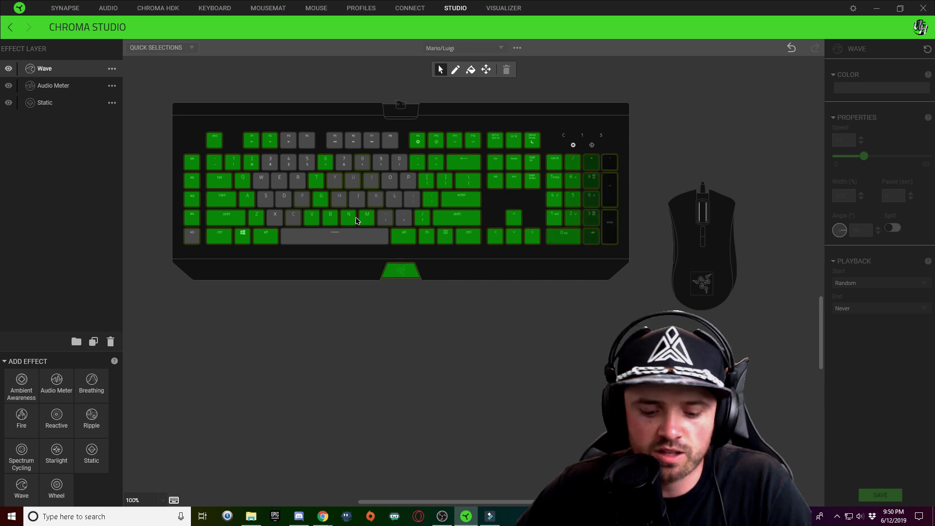
{"action": "left_click", "coordinate": [314, 215]}
{"action": "left_click", "coordinate": [319, 203]}
{"action": "left_click", "coordinate": [330, 217]}
{"action": "left_click", "coordinate": [348, 217]}
{"action": "left_click", "coordinate": [368, 217]}
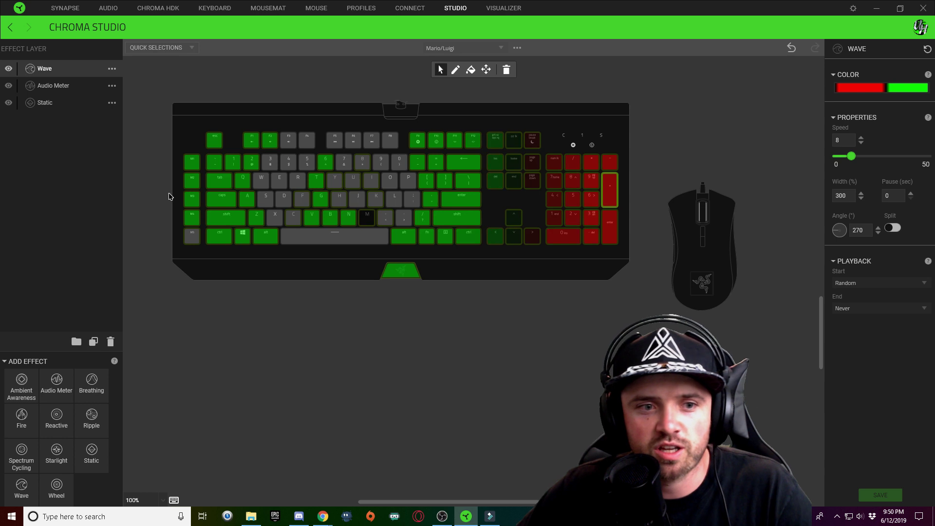
- Give the numpad + key and the second-lowest macro key (M4) the Wave version with a transparent red section
{"action": "left_click", "coordinate": [195, 222]}
{"action": "mouse_move", "coordinate": [407, 276]}
{"action": "key", "text": "Escape"}
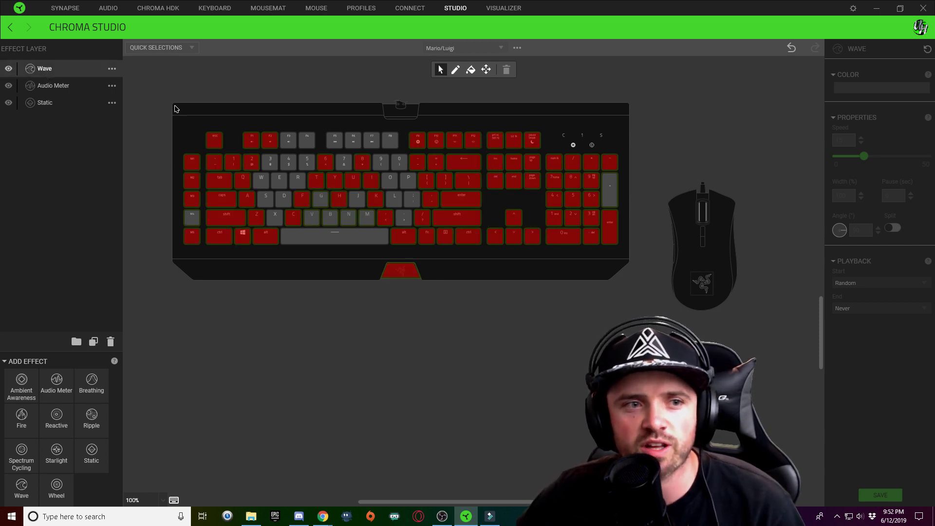
- Duplicate the Wave layer and rename the topmost copy Wave1
{"action": "right_click", "coordinate": [71, 67]}
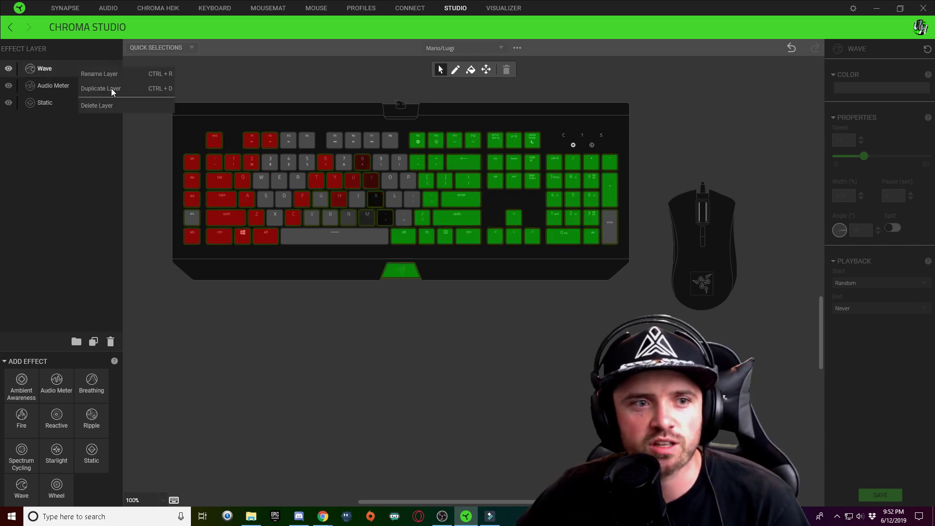
{"action": "left_click", "coordinate": [110, 89]}
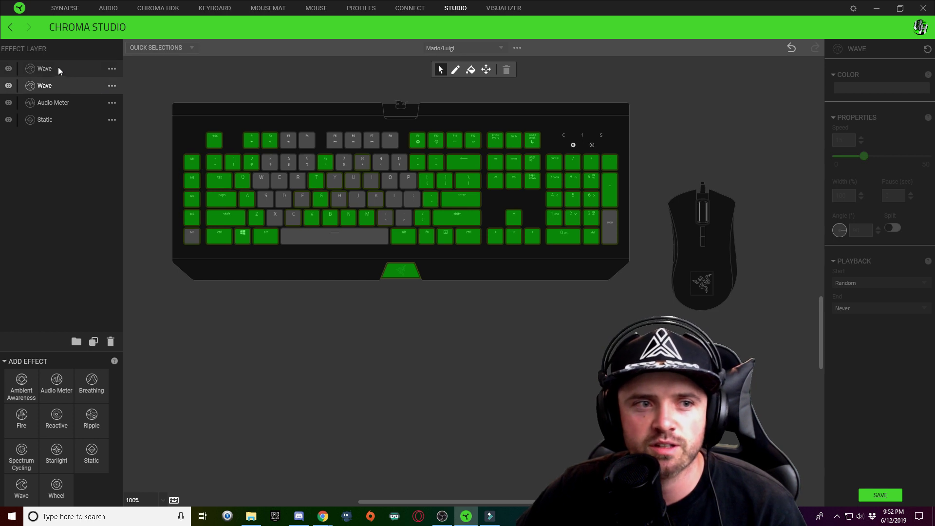
{"action": "double_click", "coordinate": [72, 70]}
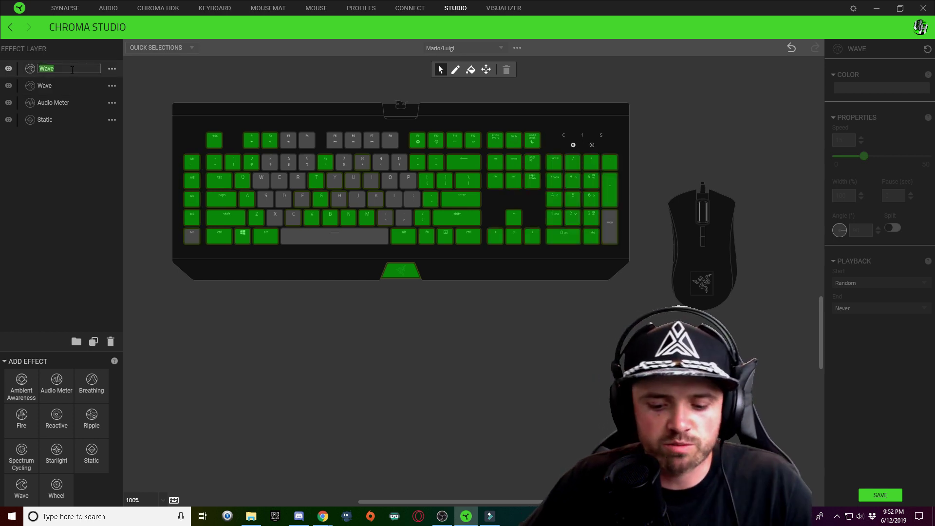
{"action": "type", "text": "1"}
{"action": "key", "text": "Return"}
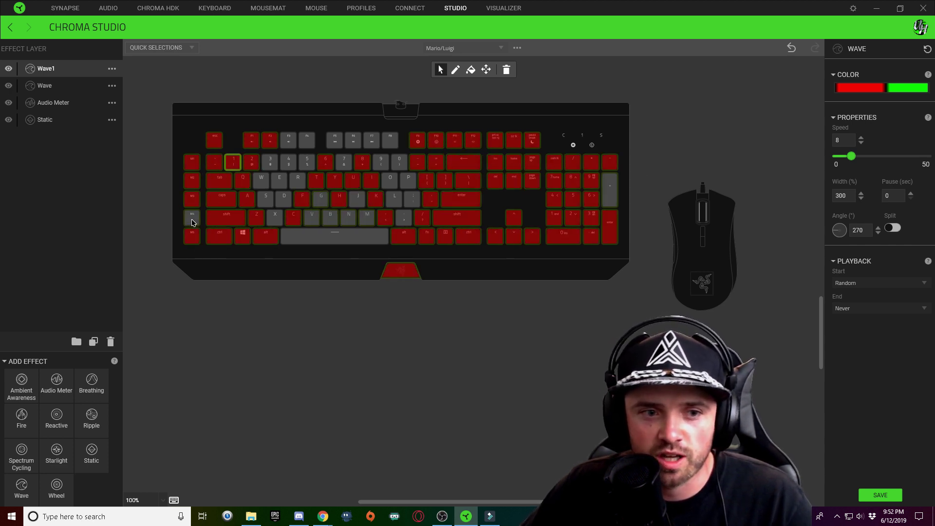
- On the Wave1 layer, give the M4, M5, numpad + and numpad Enter keys the full red-green Wave, and save the effect
{"action": "left_click_drag", "start_coordinate": [192, 223], "coordinate": [193, 237]}
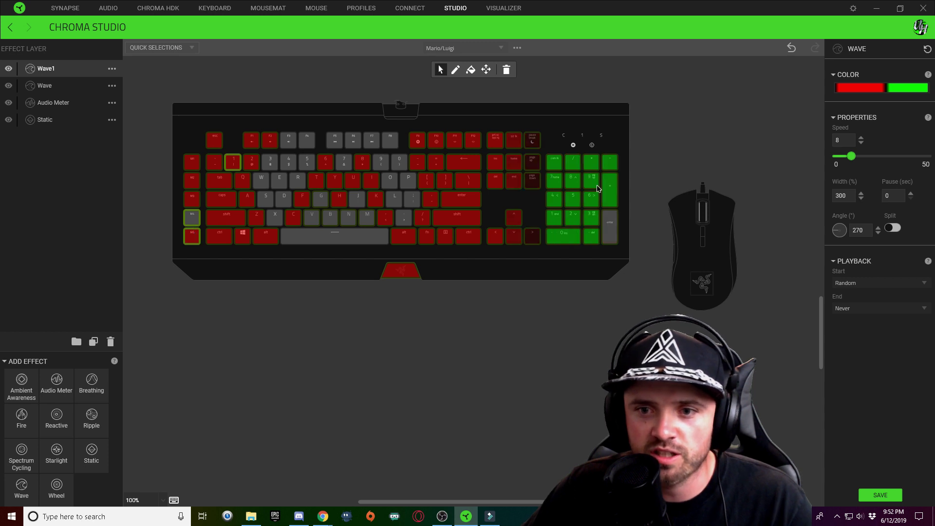
{"action": "left_click_drag", "start_coordinate": [613, 197], "coordinate": [613, 245]}
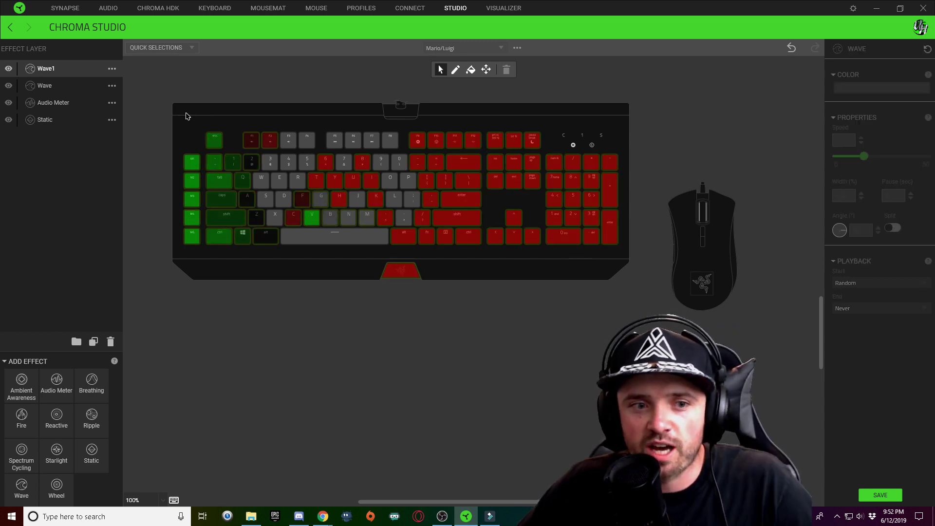
{"action": "left_click_drag", "start_coordinate": [157, 109], "coordinate": [598, 322]}
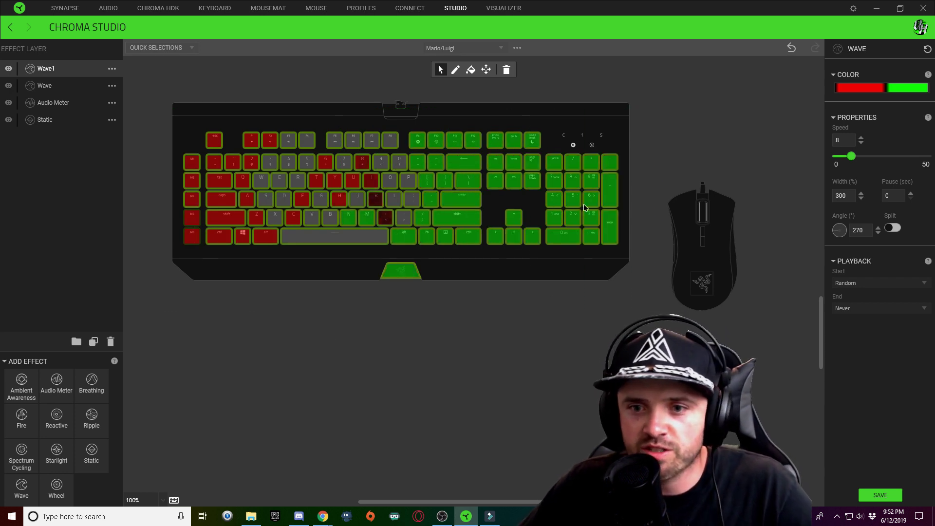
{"action": "left_click", "coordinate": [631, 256]}
{"action": "left_click", "coordinate": [877, 495]}
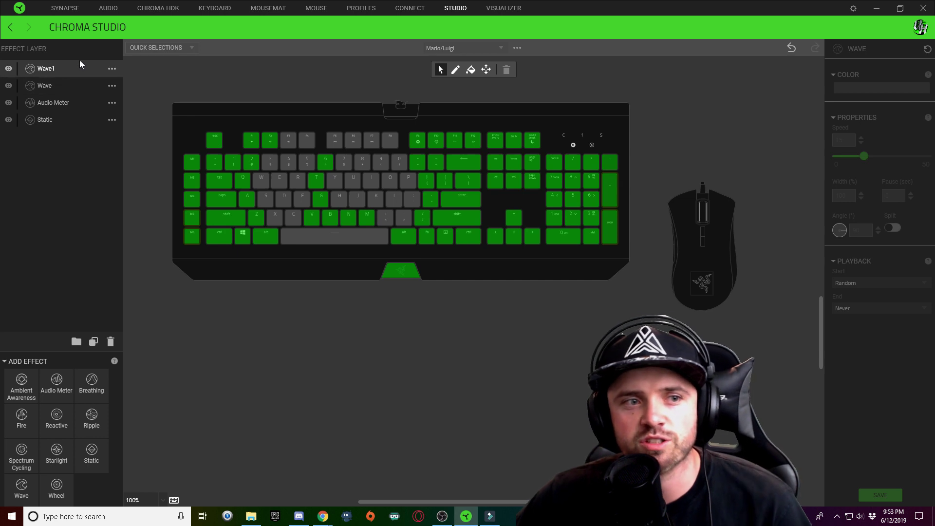
- On the Wave1 layer, copy the numpad + key's red-green Wave effect to the mouse's scroll wheel and logo zones
{"action": "left_click", "coordinate": [613, 199]}
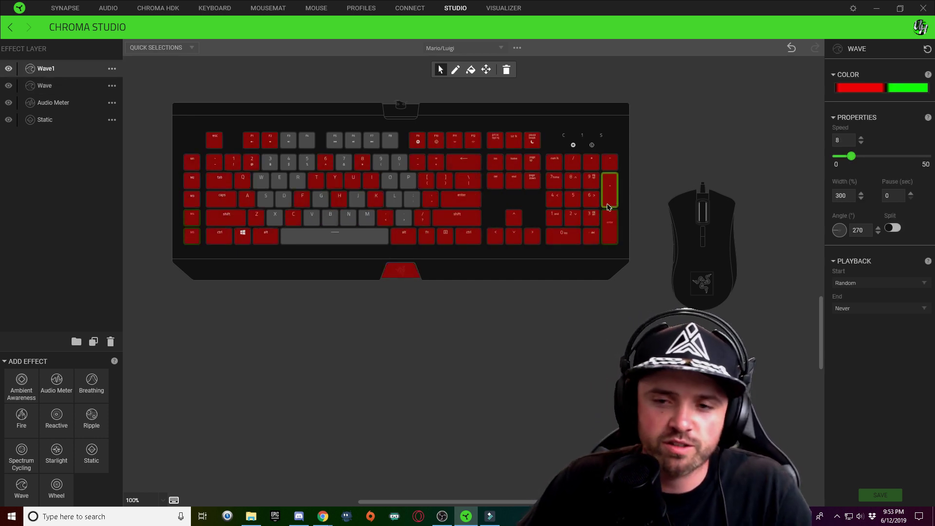
{"action": "left_click_drag", "start_coordinate": [696, 160], "coordinate": [741, 322]}
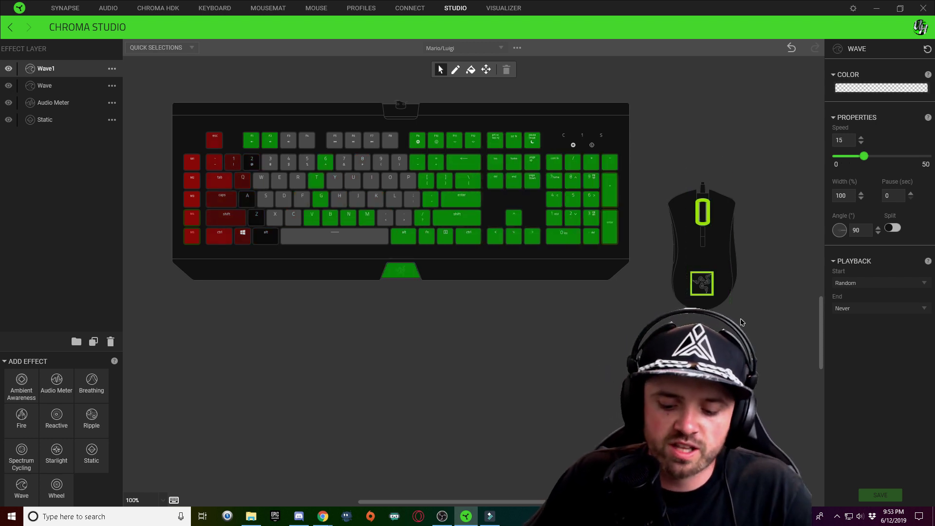
{"action": "left_click", "coordinate": [741, 163]}
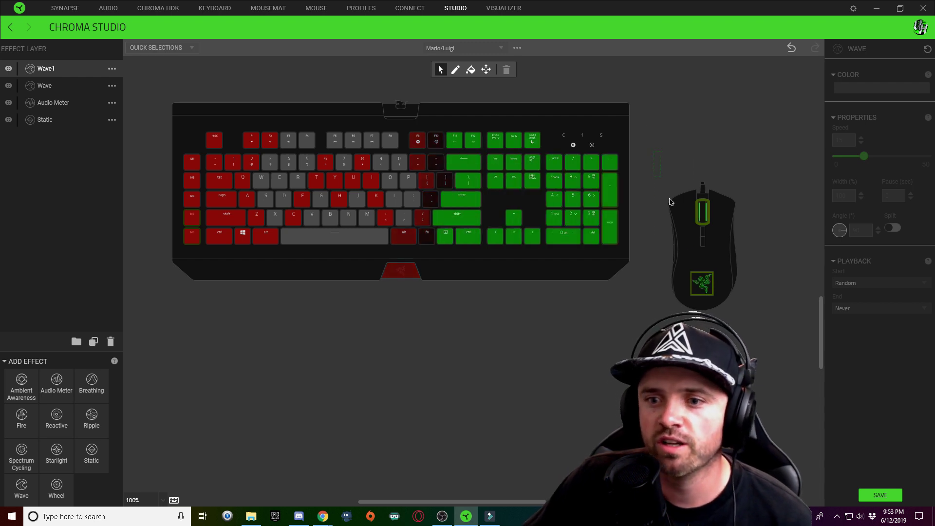
- Set the first colour stop of both mouse zones' Wave gradient to hex 010001 and save the effect
{"action": "left_click_drag", "start_coordinate": [660, 167], "coordinate": [747, 305]}
{"action": "left_click", "coordinate": [878, 87]}
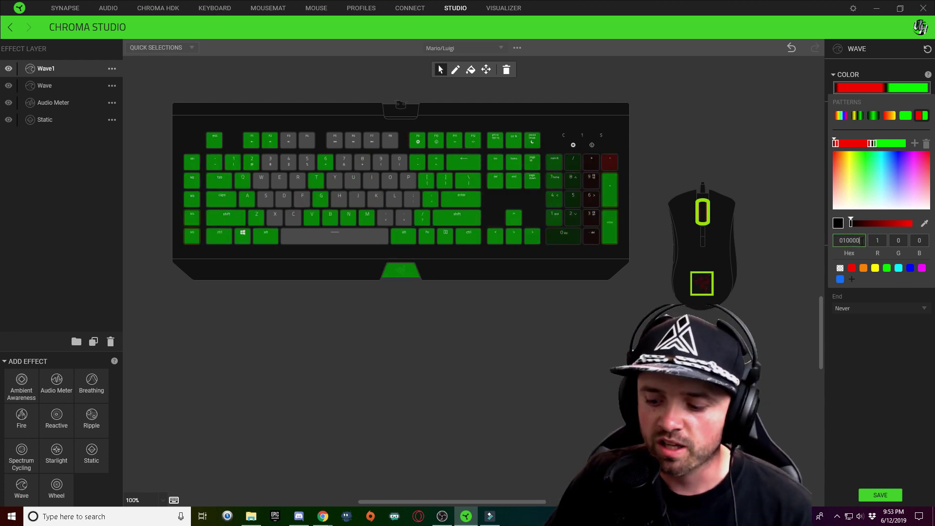
{"action": "key", "text": "BackSpace"}
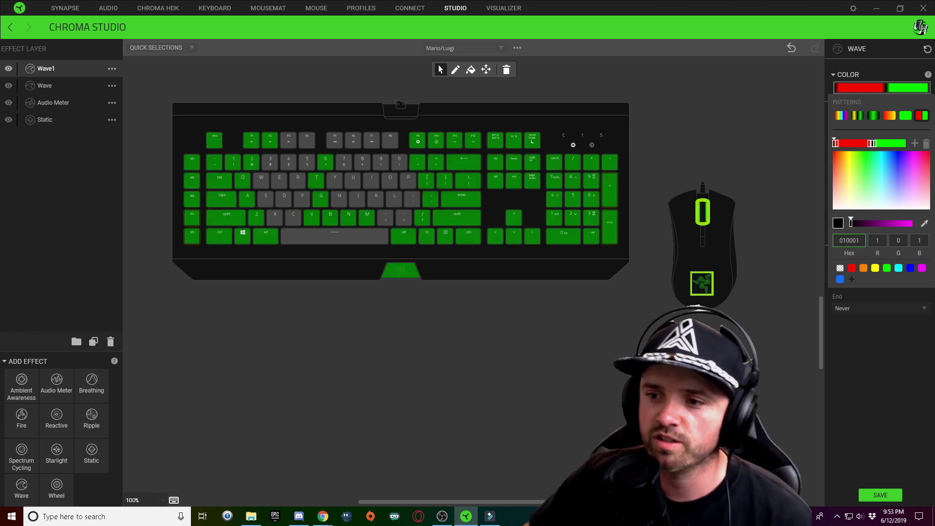
{"action": "left_click", "coordinate": [879, 494]}
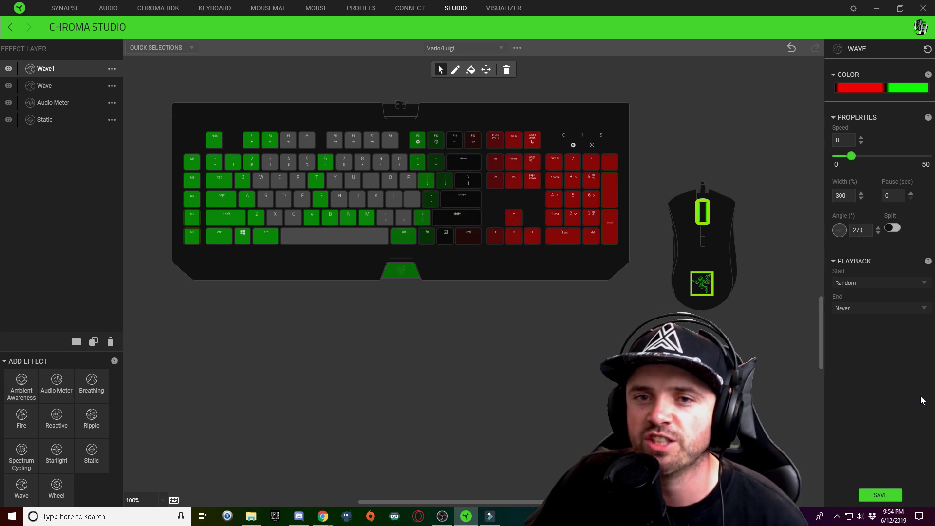
{"action": "left_click", "coordinate": [879, 495]}
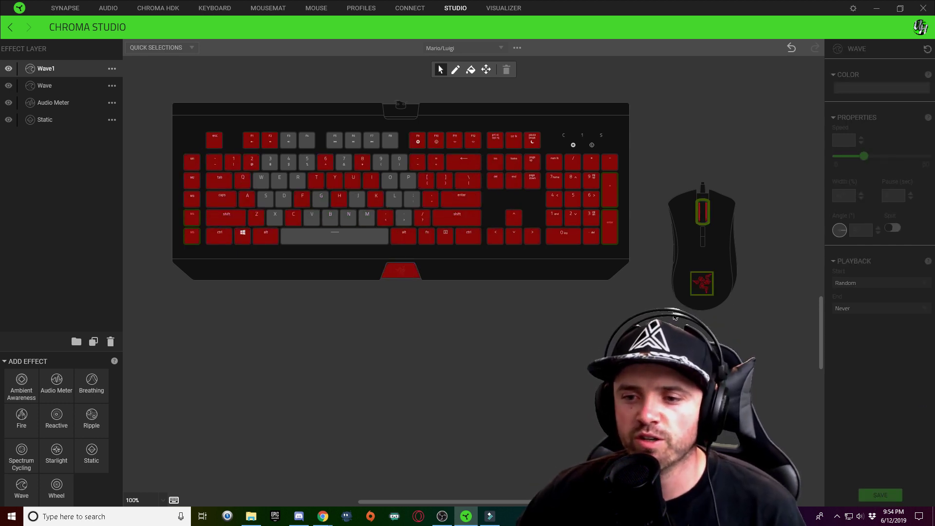
- Swap the Wave gradient colours on the mouse's logo zone, green for the first section and red for the second, and save the effect
{"action": "left_click", "coordinate": [871, 88]}
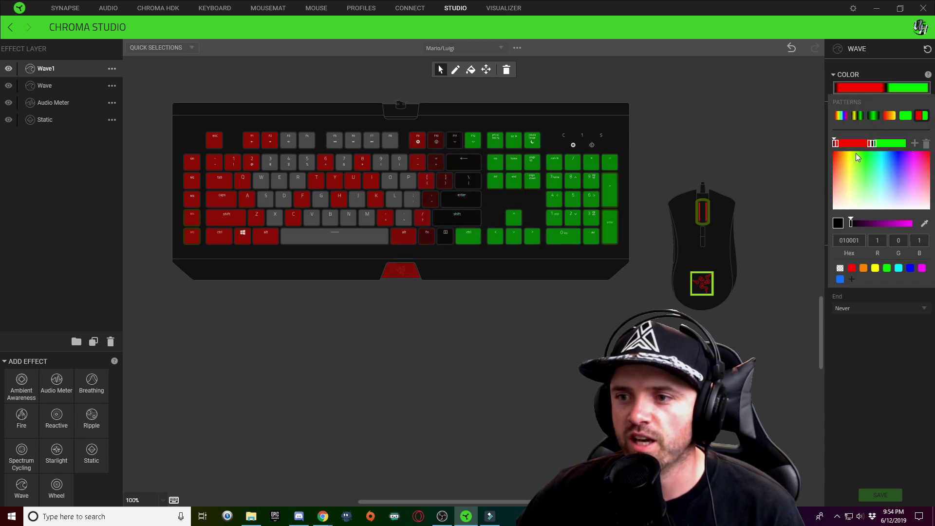
{"action": "left_click", "coordinate": [887, 268]}
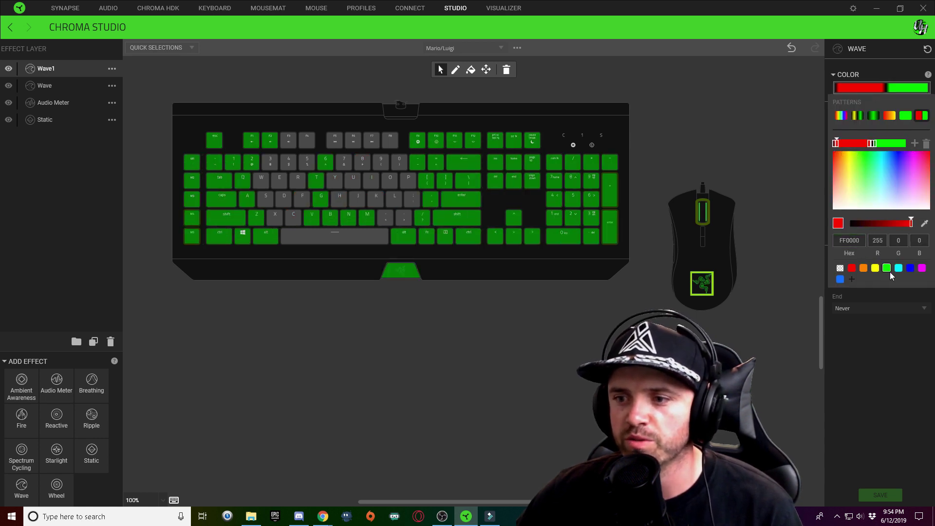
{"action": "left_click", "coordinate": [869, 144]}
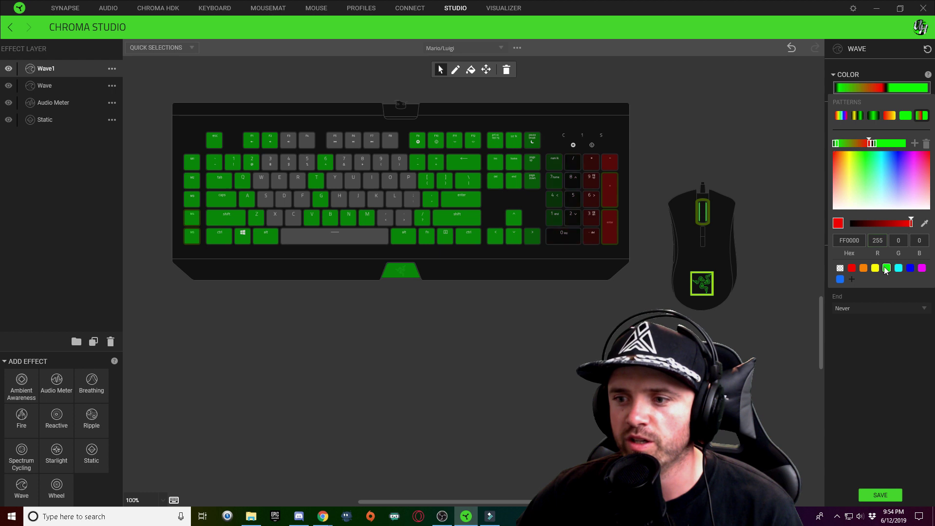
{"action": "left_click", "coordinate": [887, 268]}
{"action": "left_click", "coordinate": [875, 144]}
{"action": "left_click", "coordinate": [851, 267]}
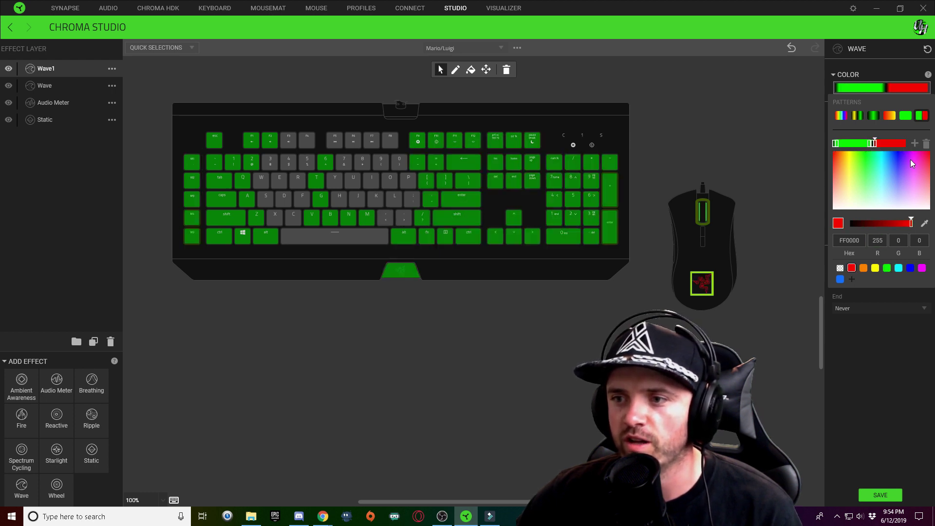
{"action": "left_click", "coordinate": [864, 395]}
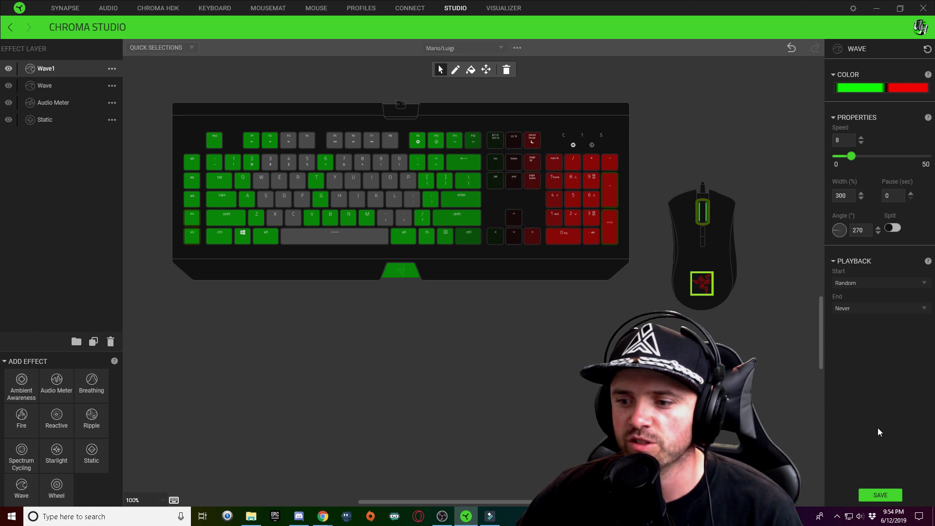
{"action": "left_click", "coordinate": [883, 495]}
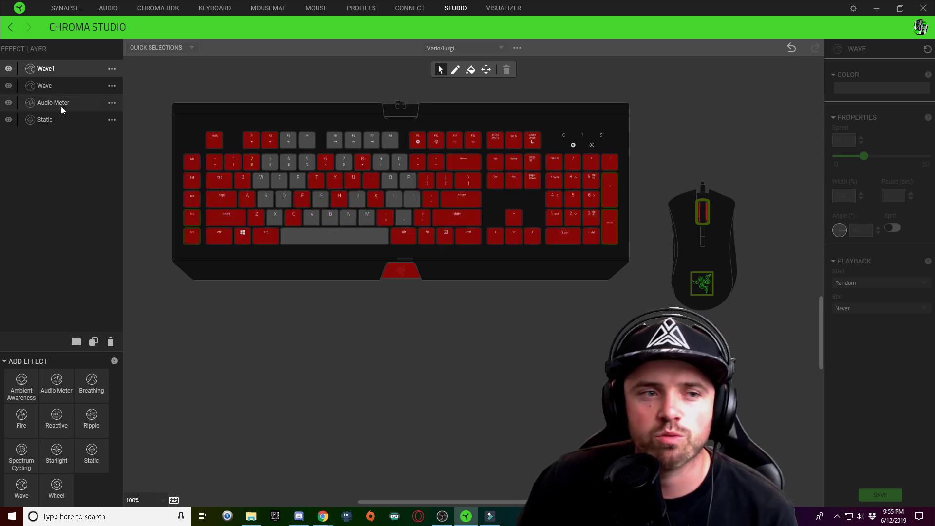
- Duplicate the Audio Meter layer and place the copy above Wave1 in the layer stack
{"action": "right_click", "coordinate": [63, 104]}
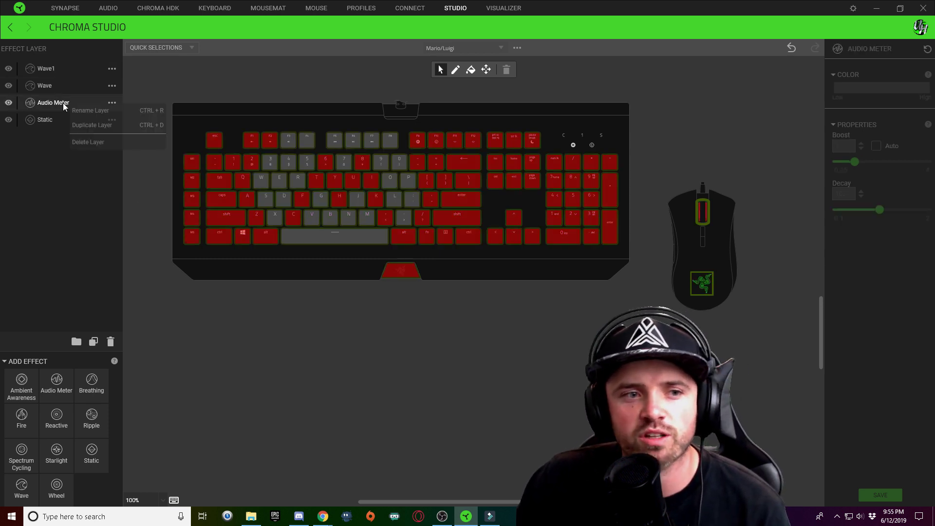
{"action": "left_click", "coordinate": [89, 126]}
{"action": "left_click", "coordinate": [87, 71]}
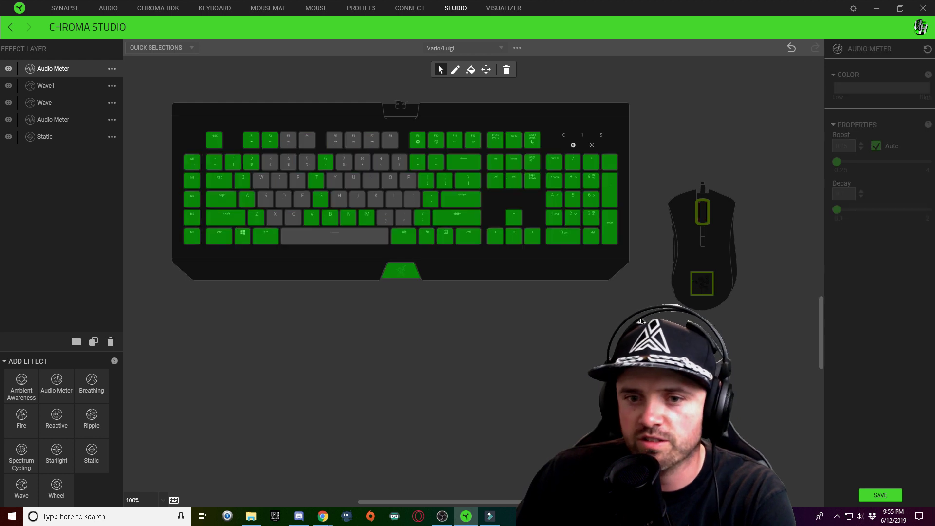
- On the topmost Audio Meter layer, remove the effect from the mouse's scroll wheel, keeping it on the logo zone only
{"action": "left_click", "coordinate": [702, 214]}
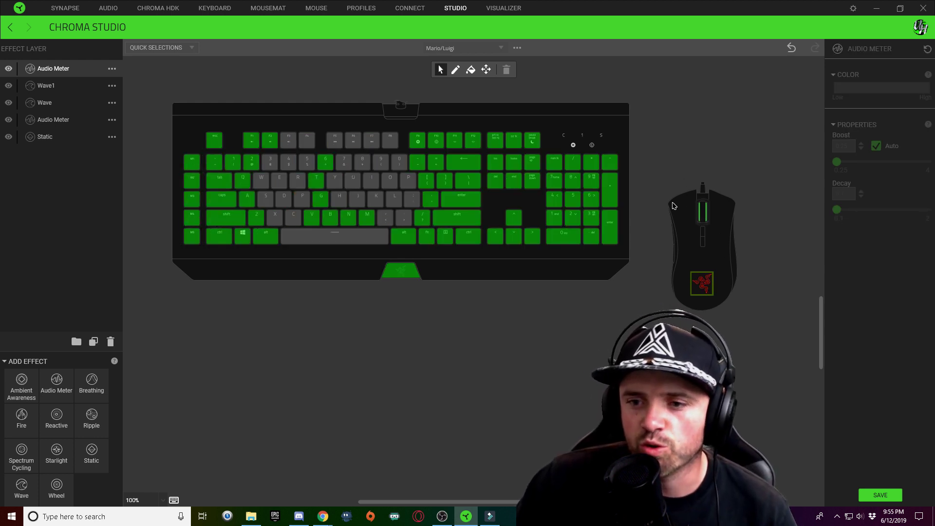
{"action": "left_click", "coordinate": [702, 283]}
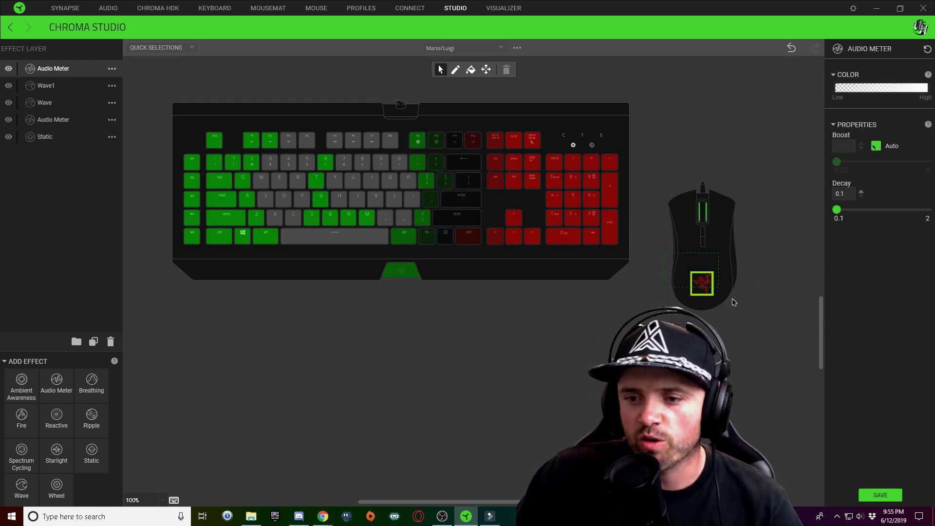
{"action": "left_click", "coordinate": [734, 327]}
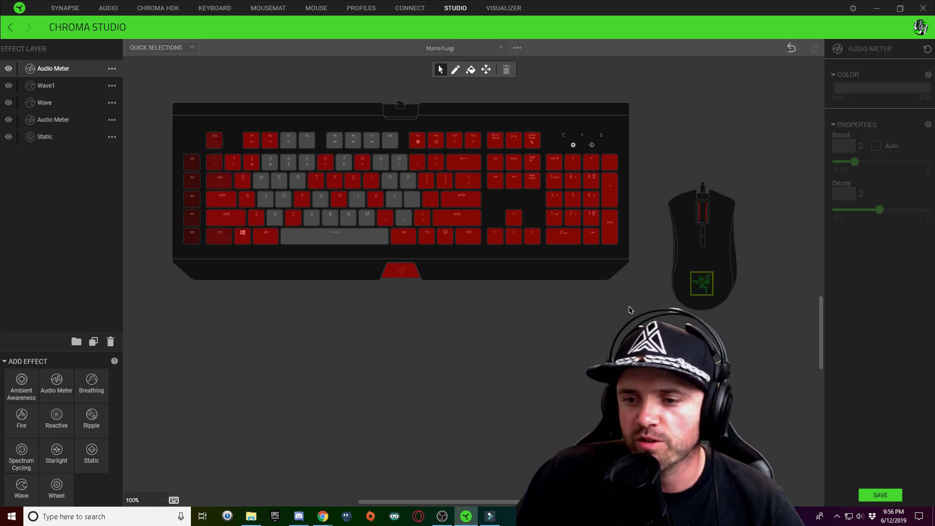